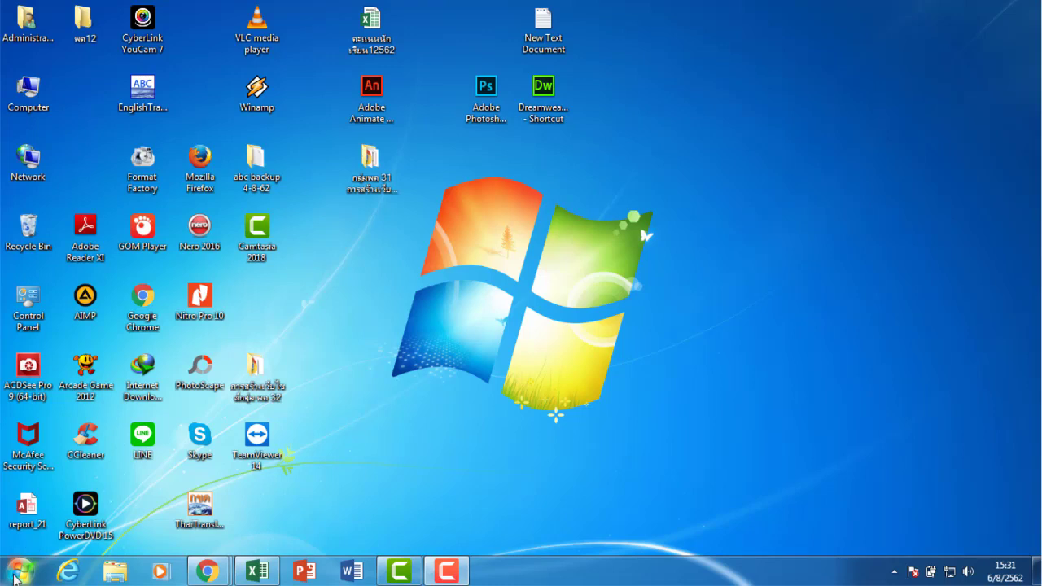
{"action": "left_click", "coordinate": [11, 578]}
{"action": "left_click", "coordinate": [60, 472]}
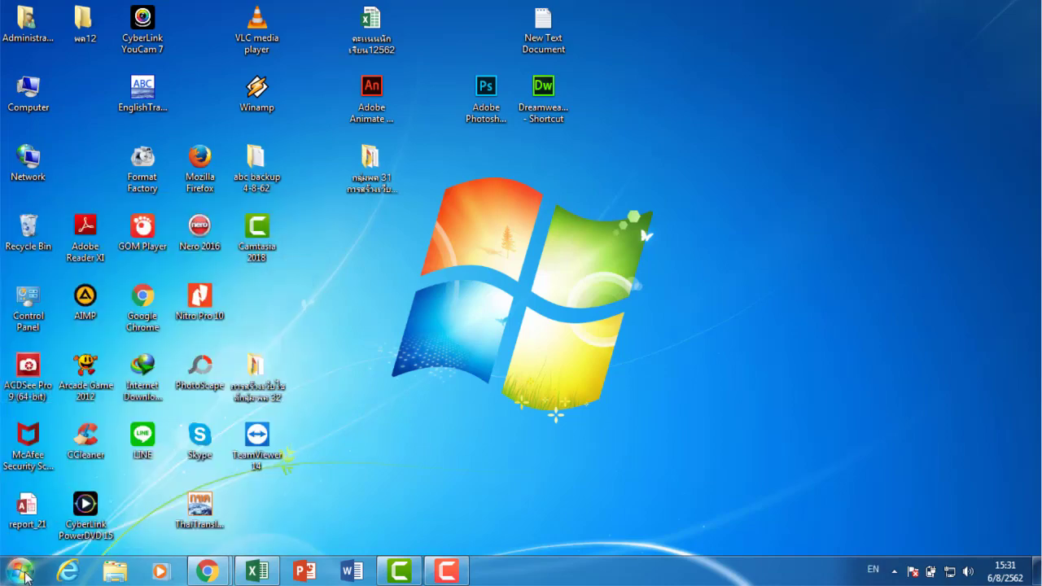
{"action": "left_click", "coordinate": [18, 571]}
{"action": "left_click", "coordinate": [579, 153]}
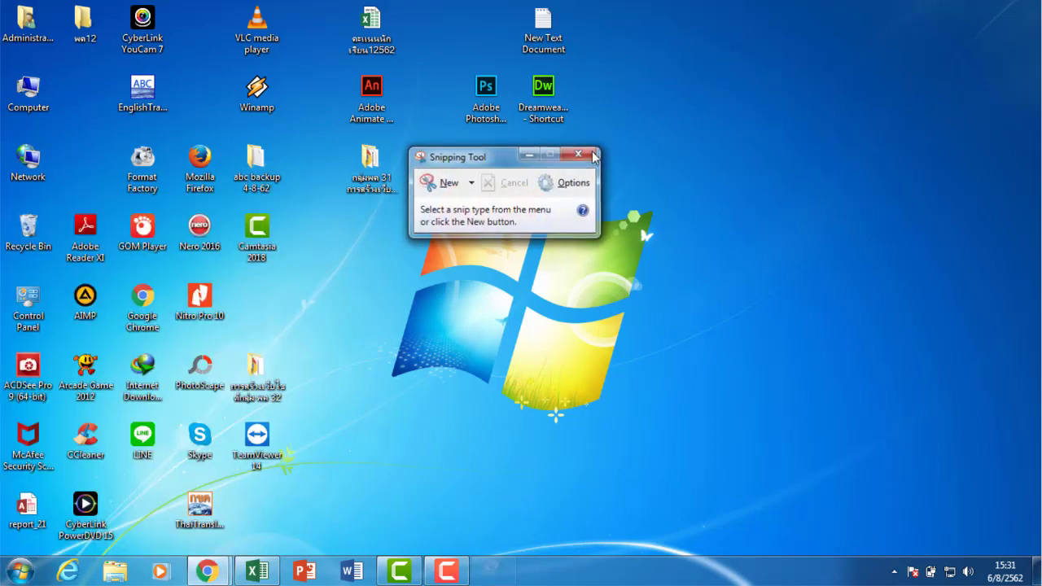
{"action": "left_click", "coordinate": [579, 153]}
Launch Access 2016 and choose a blank desktop database as the starting point.
{"action": "left_click", "coordinate": [18, 572]}
{"action": "left_click", "coordinate": [54, 504]}
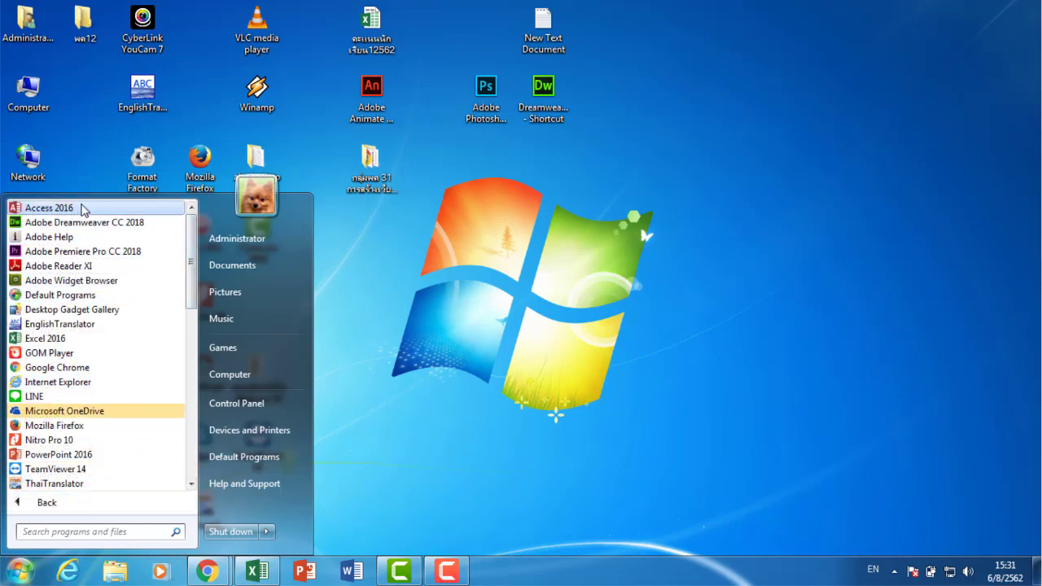
{"action": "left_click", "coordinate": [82, 208]}
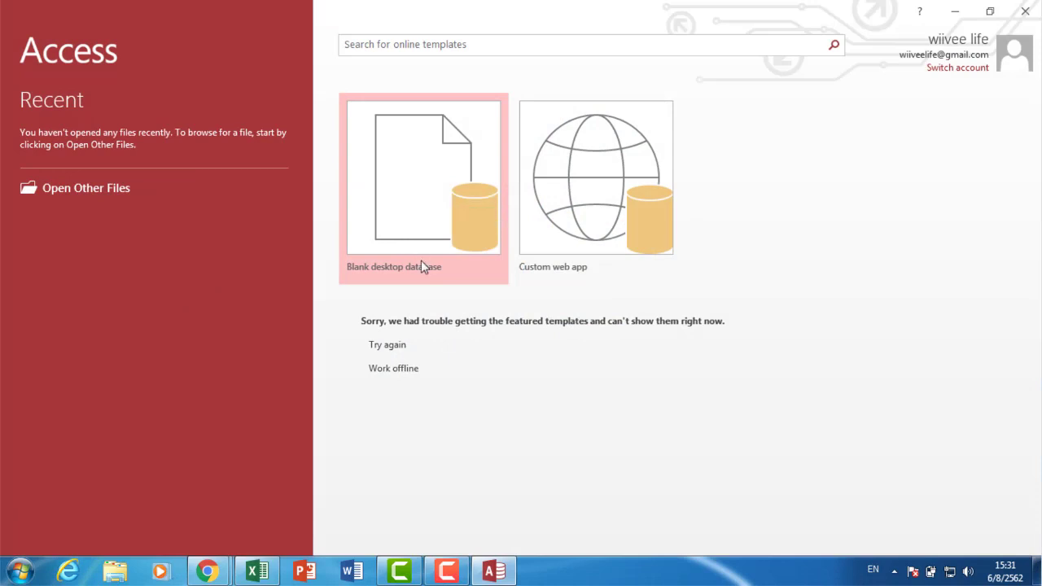
{"action": "left_click", "coordinate": [437, 181]}
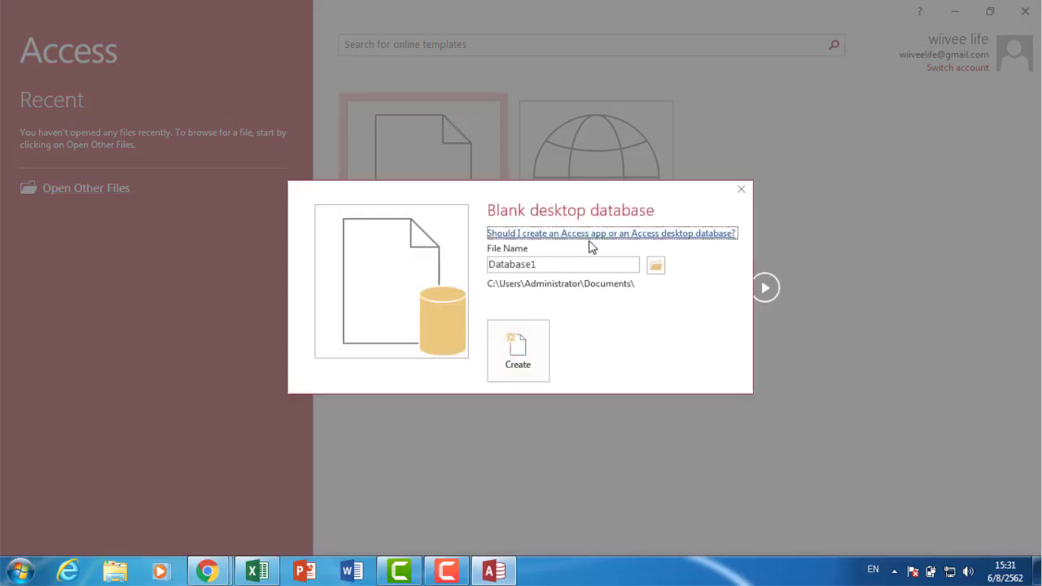
Create the blank database with the file name test1, stored on the Desktop.
{"action": "left_click", "coordinate": [657, 267]}
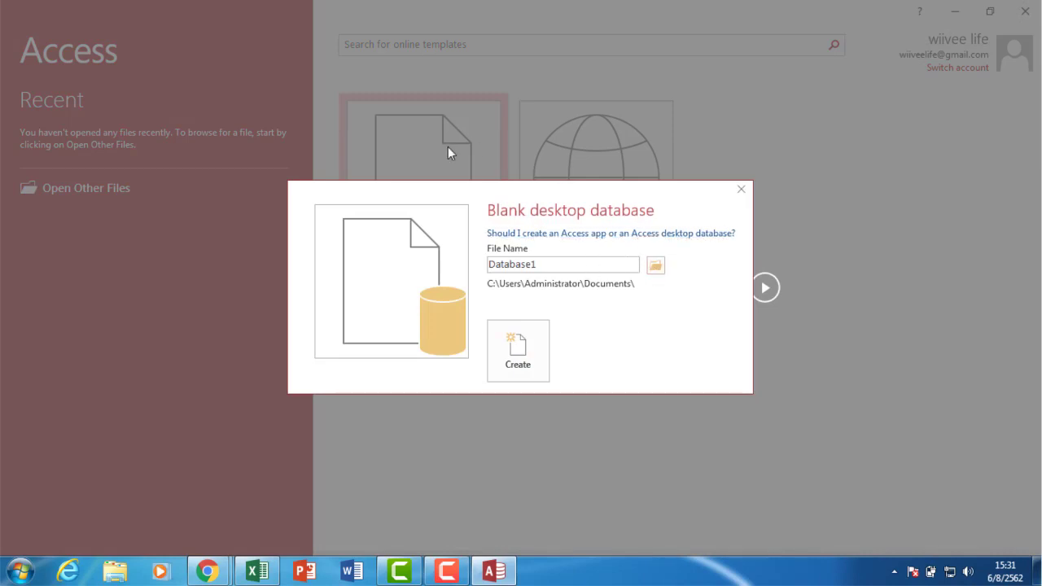
{"action": "left_click", "coordinate": [92, 136]}
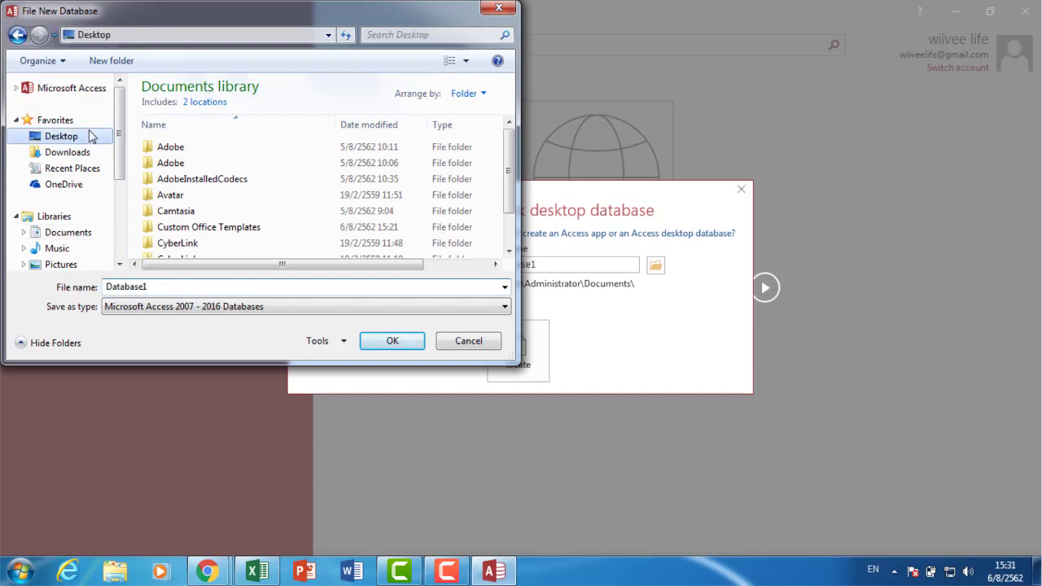
{"action": "double_click", "coordinate": [159, 285]}
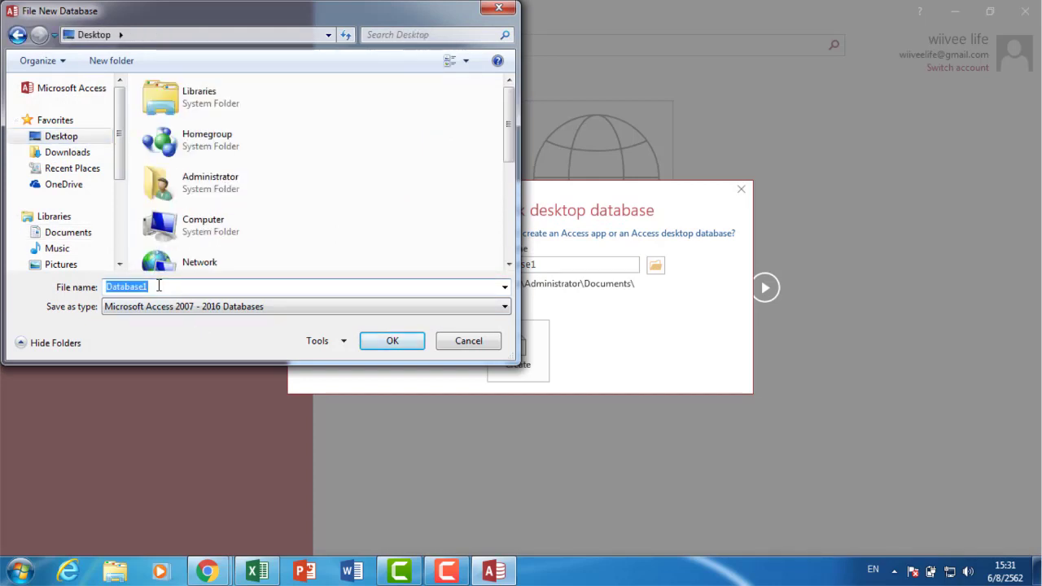
{"action": "left_click", "coordinate": [159, 286]}
{"action": "left_click_drag", "start_coordinate": [159, 286], "coordinate": [77, 295]}
{"action": "type", "text": "t"}
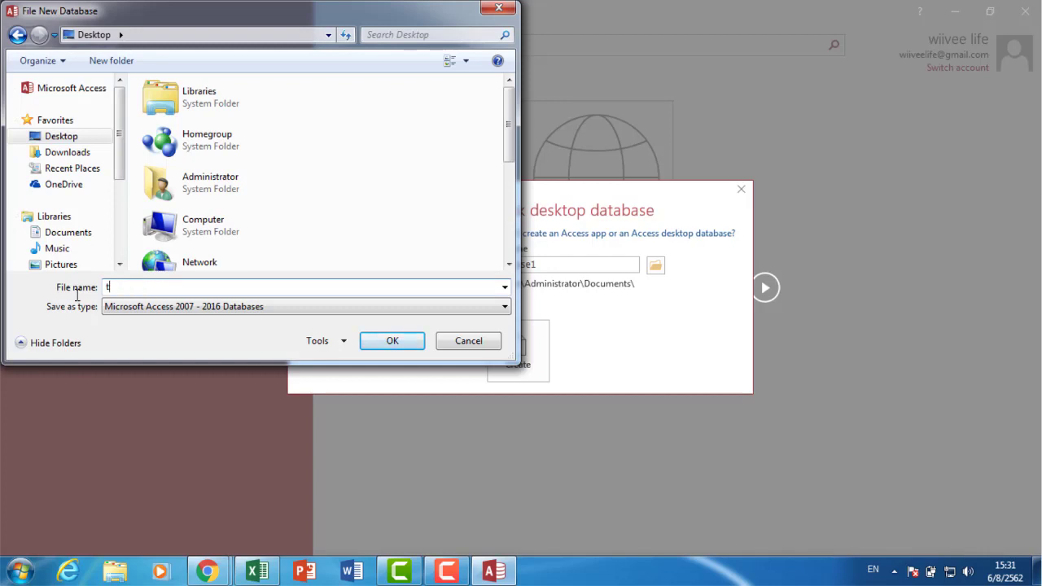
{"action": "type", "text": "est1"}
{"action": "left_click", "coordinate": [415, 342]}
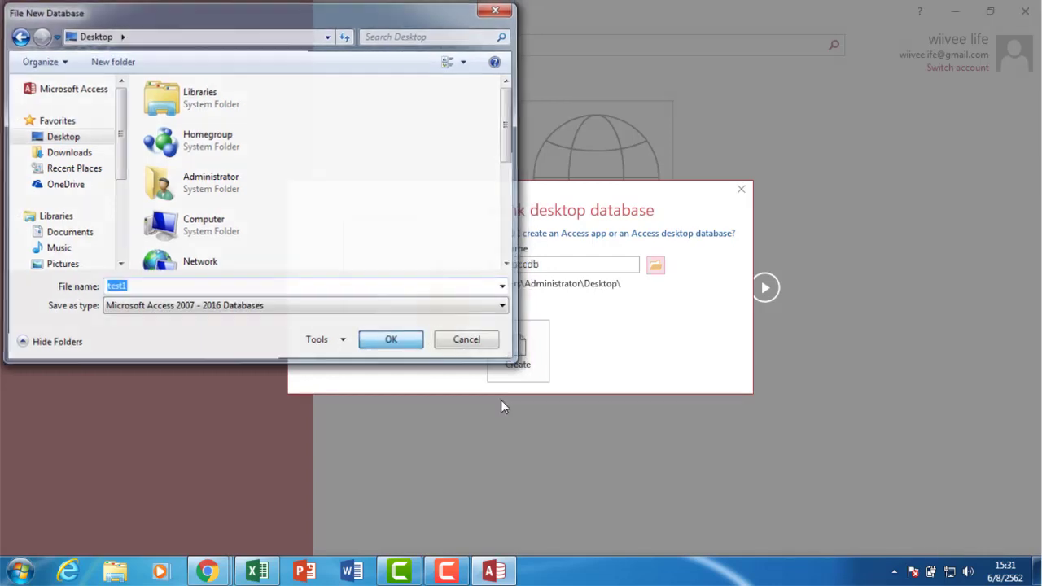
{"action": "left_click", "coordinate": [518, 352]}
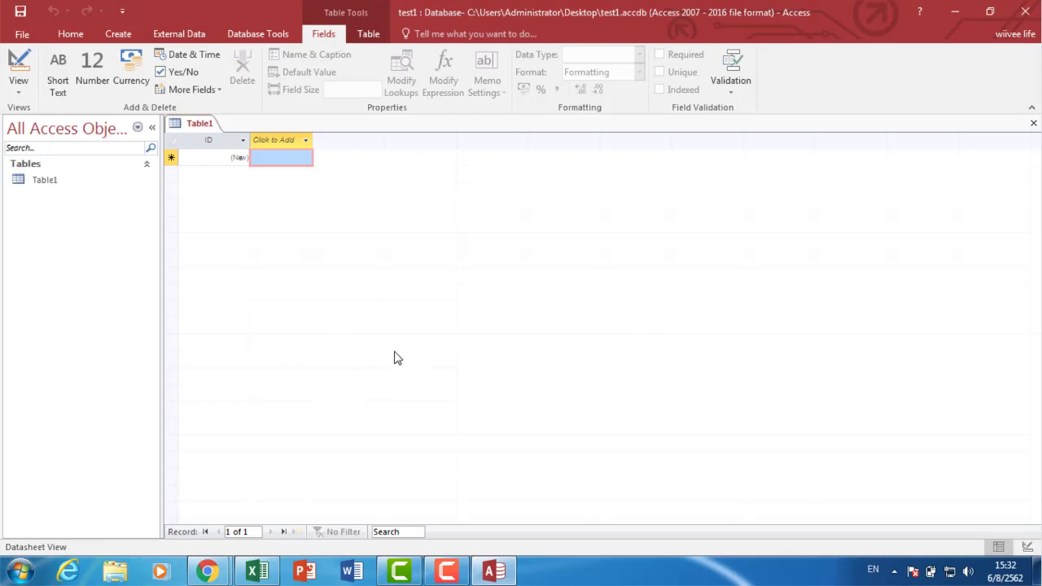
Switch the default table to Design view, saving it under the name ประเภทสินค้า.
{"action": "left_click", "coordinate": [19, 72]}
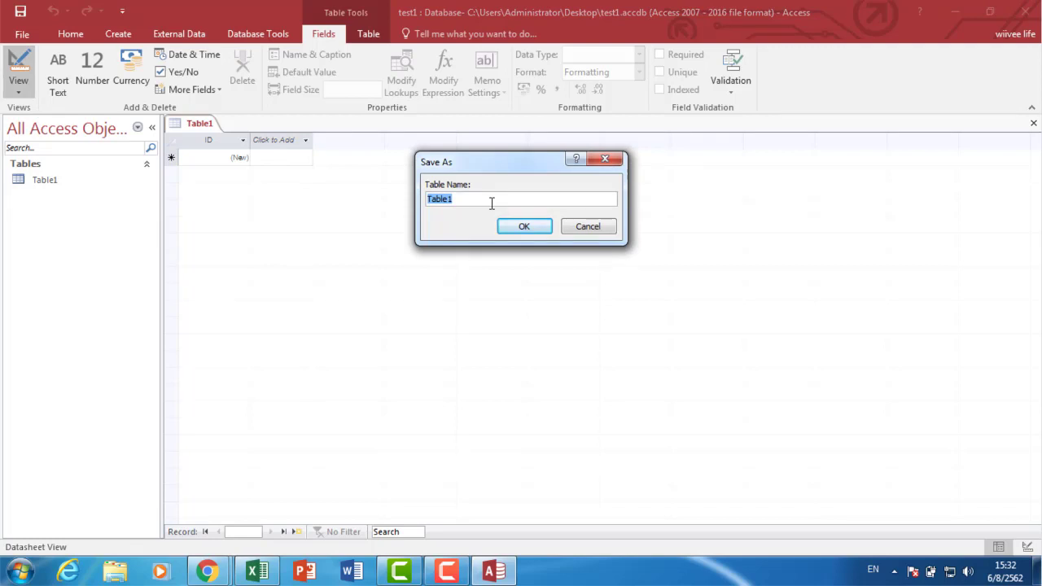
{"action": "type", "text": "x"}
{"action": "key", "text": "alt+shift"}
{"action": "type", "text": "ประเภทสินค้า"}
{"action": "left_click", "coordinate": [525, 225]}
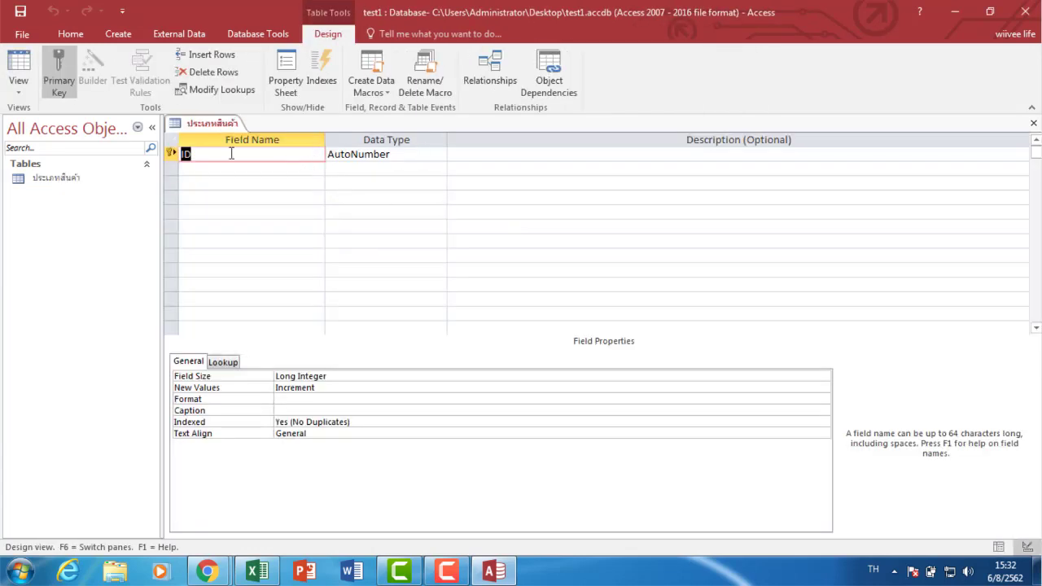
Rename the primary key field ID as รหัสสินค้า and set its data type to Short Text.
{"action": "type", "text": "รหัสท"}
{"action": "key", "text": "BackSpace"}
{"action": "type", "text": "สินค้า"}
{"action": "left_click", "coordinate": [371, 163]}
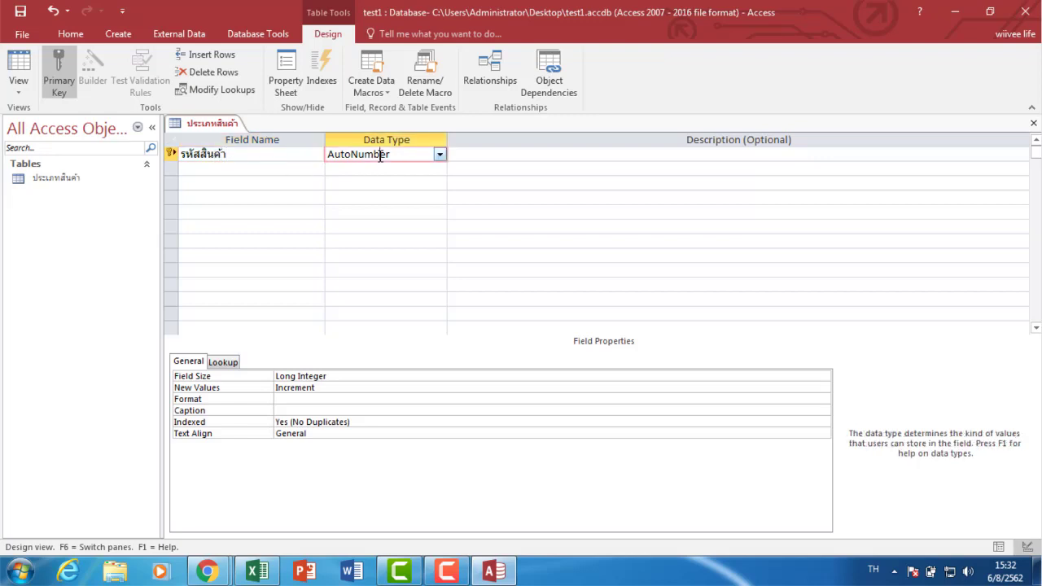
{"action": "left_click", "coordinate": [439, 154]}
{"action": "left_click", "coordinate": [372, 168]}
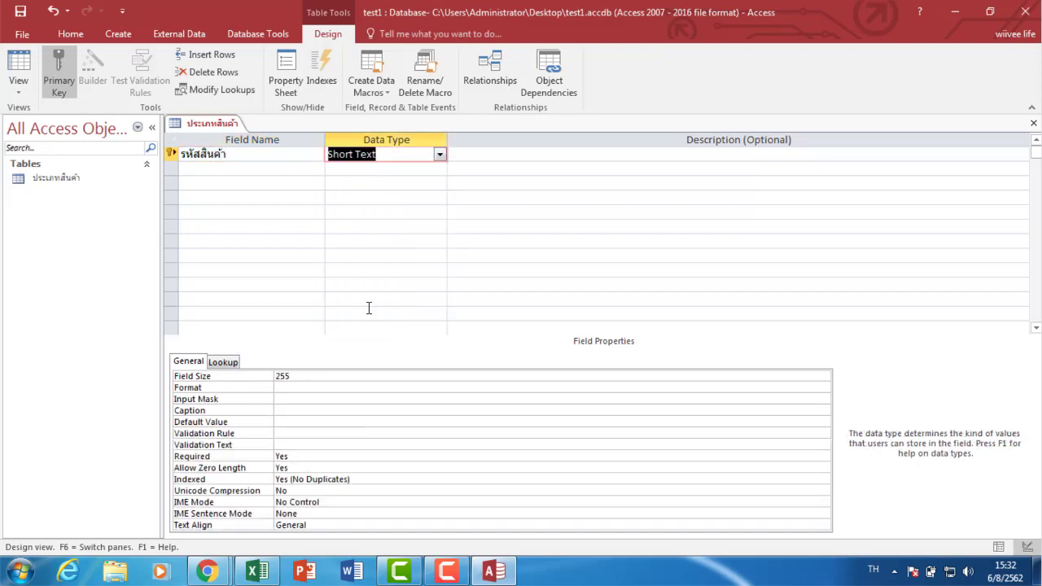
Set the field size of the รหัสสินค้า field to 10.
{"action": "left_click", "coordinate": [289, 376]}
{"action": "double_click", "coordinate": [285, 376]}
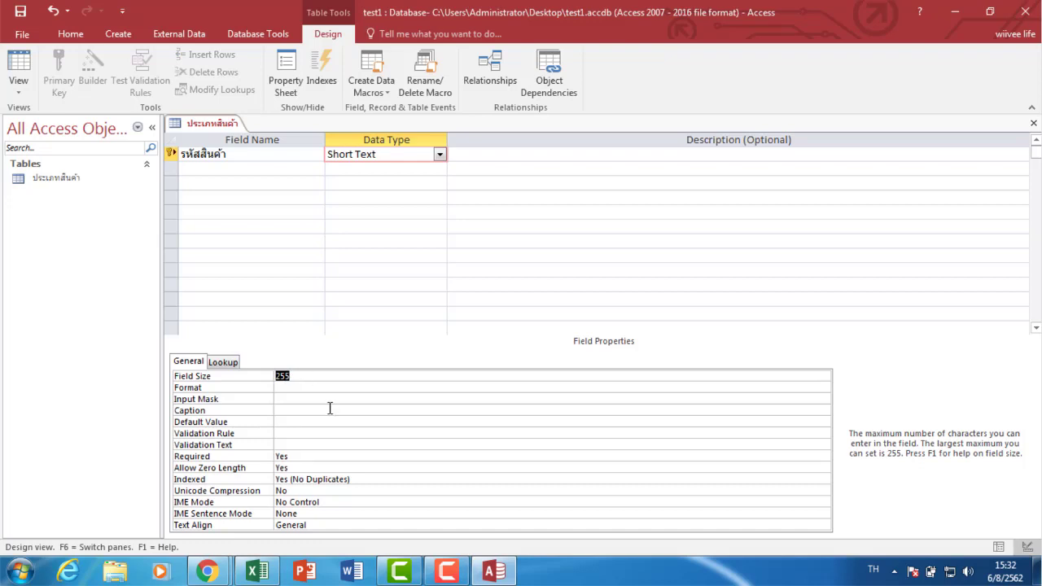
{"action": "key", "text": "BackSpace"}
{"action": "key", "text": "grave"}
{"action": "left_click", "coordinate": [282, 170]}
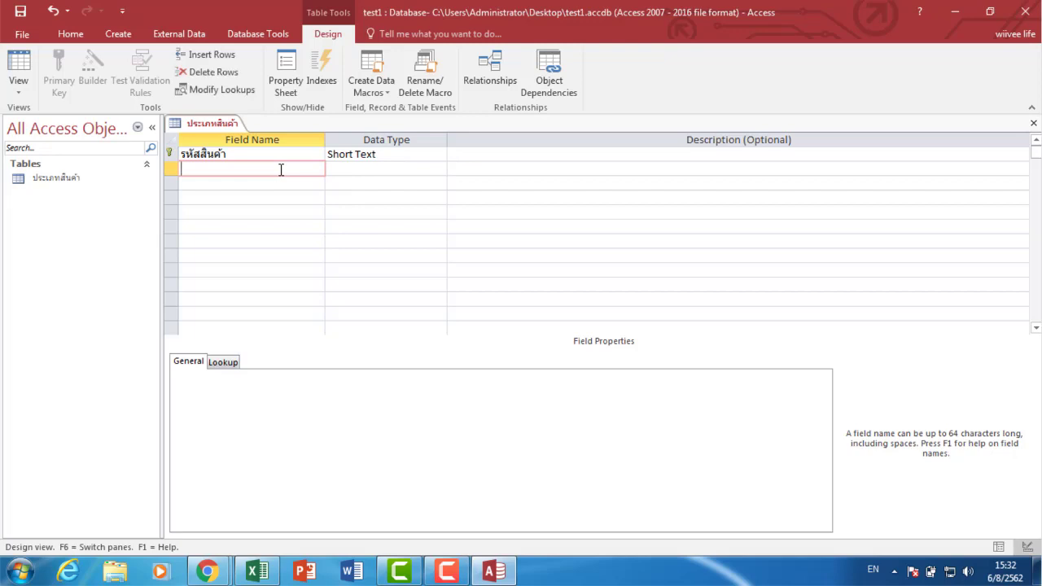
{"action": "type", "text": "=njv"}
{"action": "key", "text": "BackSpace"}
{"action": "key", "text": "BackSpace"}
{"action": "key", "text": "BackSpace"}
Insert ประเภท into the first field's name so that it reads รหัสประเภทสินค้า.
{"action": "left_click", "coordinate": [205, 155]}
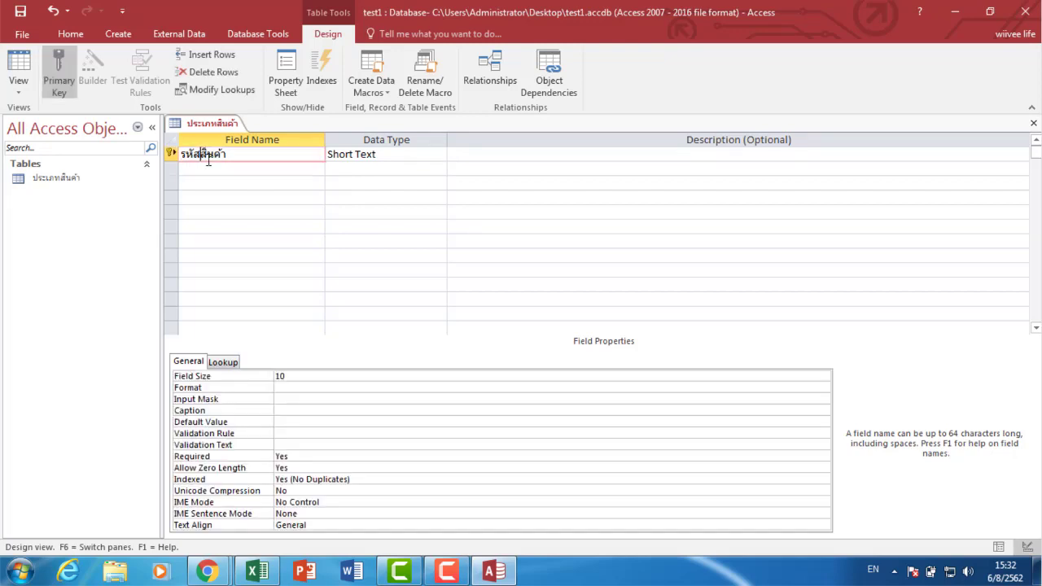
{"action": "key", "text": "BackSpace"}
{"action": "key", "text": "BackSpace"}
{"action": "key", "text": "grave"}
{"action": "type", "text": "ประเภท"}
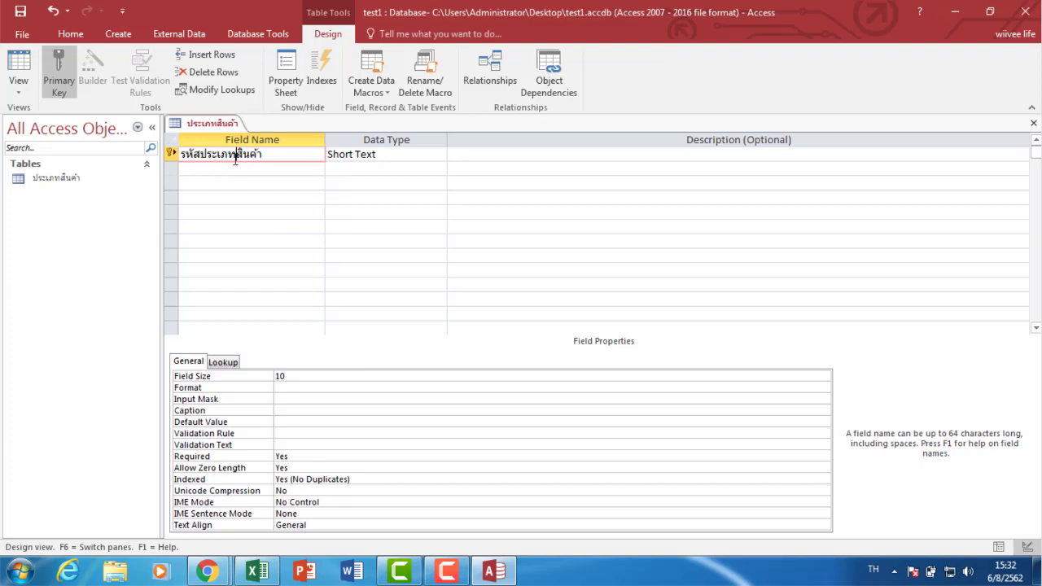
Add a Short Text field named ชื่อประเภทสินค้า in the second row, and save and close the table.
{"action": "left_click", "coordinate": [229, 164]}
{"action": "type", "text": "ช"}
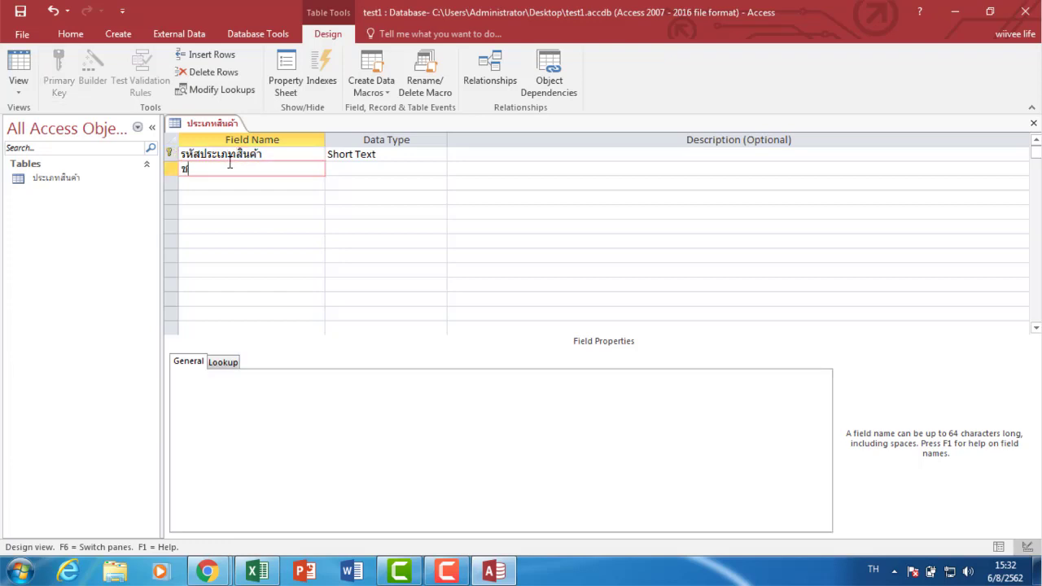
{"action": "type", "text": "ื่อประเภทสินค้า"}
{"action": "left_click", "coordinate": [340, 168]}
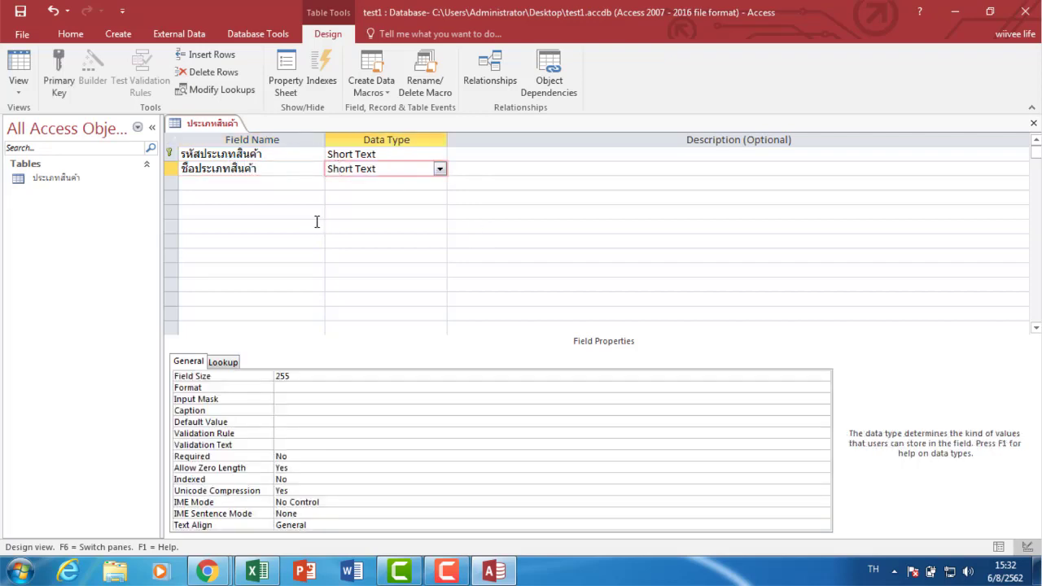
{"action": "left_click", "coordinate": [20, 10]}
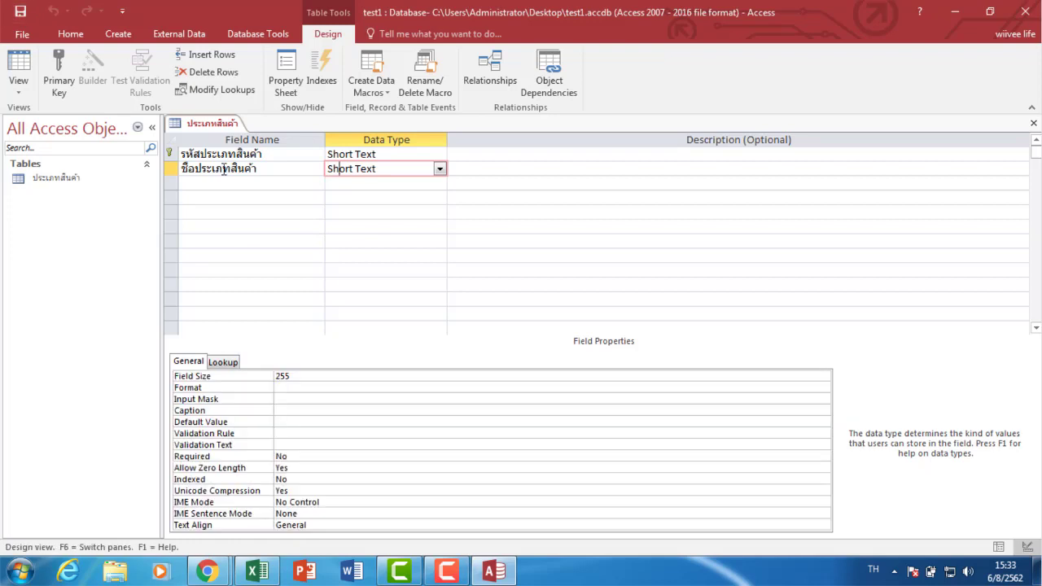
{"action": "left_click", "coordinate": [1035, 126]}
Create a new table in Design view with รหัสลูกค้า as its first field name.
{"action": "left_click", "coordinate": [119, 36]}
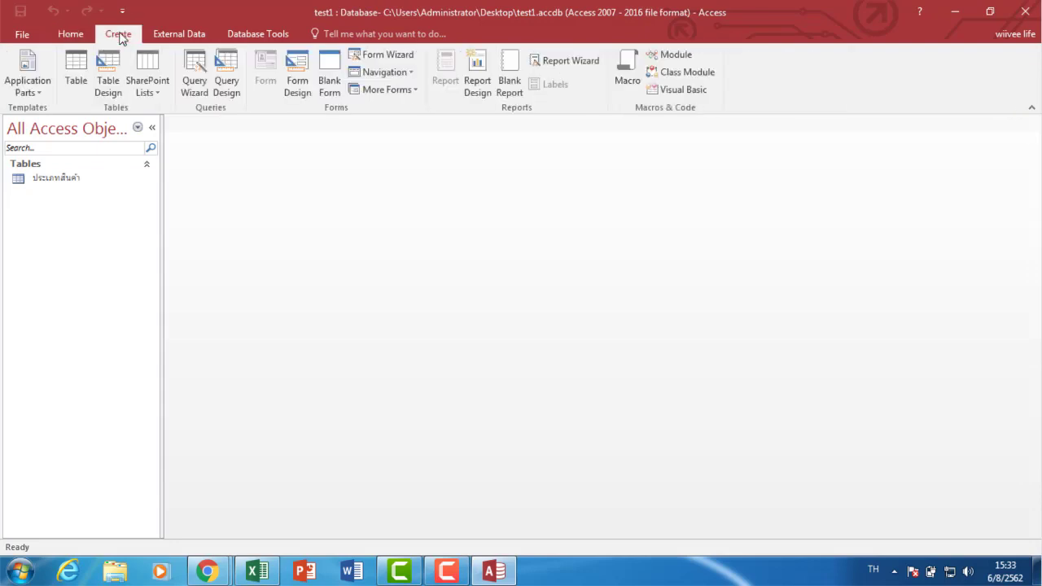
{"action": "left_click", "coordinate": [108, 81]}
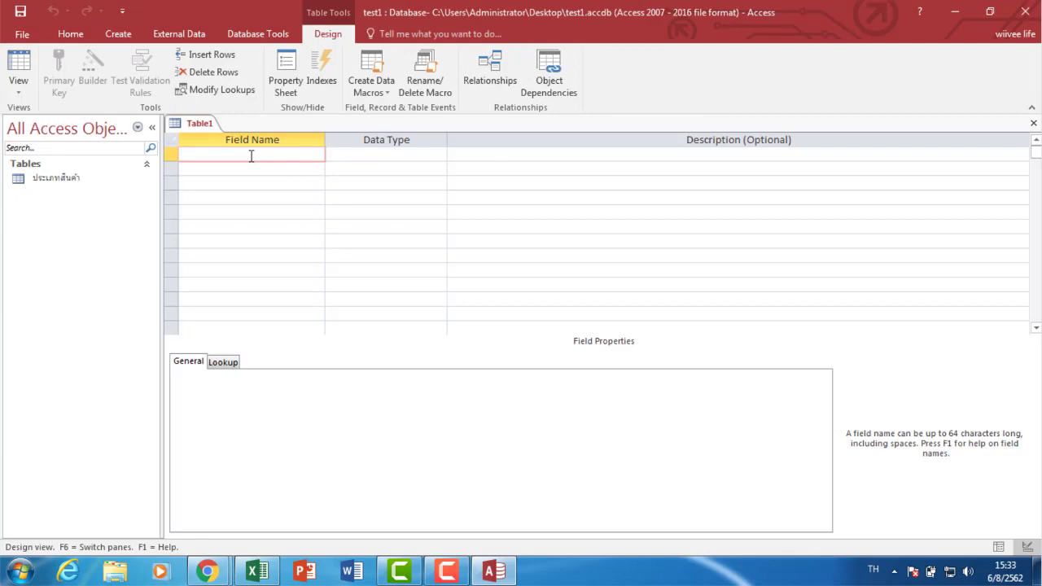
{"action": "type", "text": "ล"}
{"action": "key", "text": "BackSpace"}
{"action": "key", "text": "BackSpace"}
{"action": "type", "text": "รหัสลูกค้า"}
Make the Short Text field รหัสลูกค้า the primary key and set its field size to 30.
{"action": "left_click", "coordinate": [199, 154]}
{"action": "left_click", "coordinate": [171, 154]}
{"action": "left_click", "coordinate": [62, 69]}
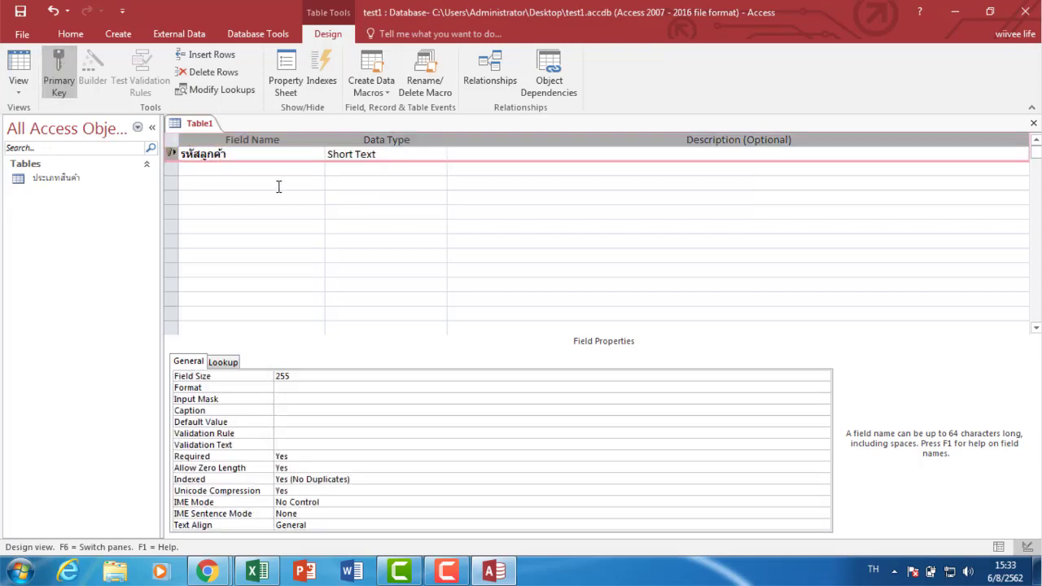
{"action": "left_click", "coordinate": [374, 154]}
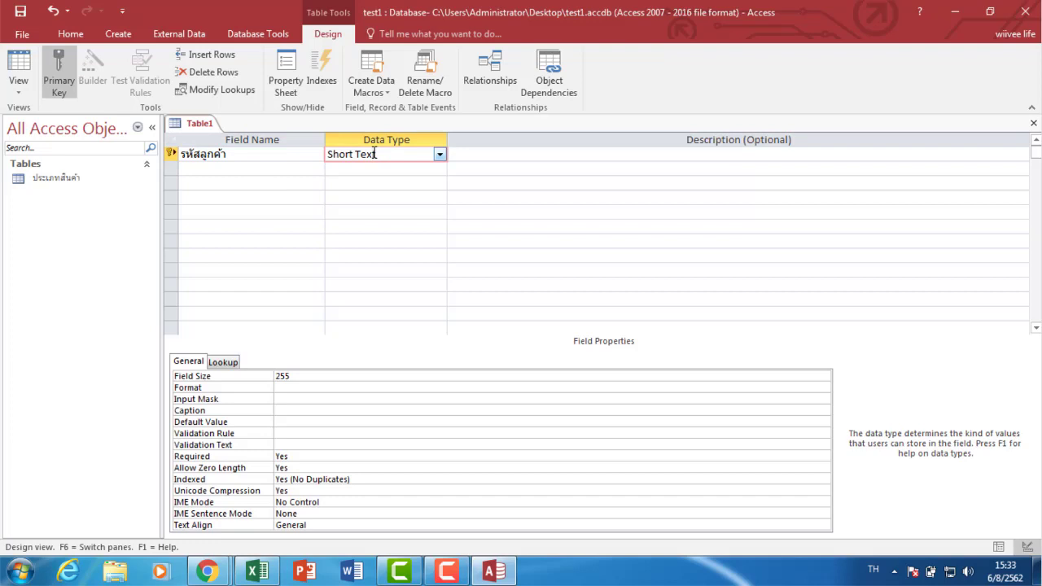
{"action": "double_click", "coordinate": [285, 375]}
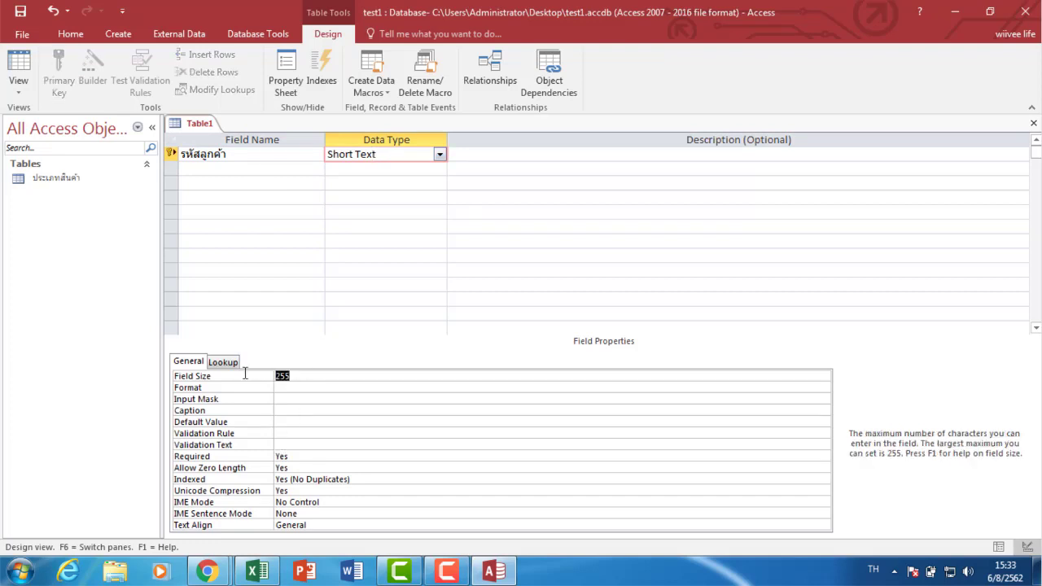
{"action": "key", "text": "alt+shift"}
{"action": "type", "text": "30"}
Add a second field named ชื่อลูกค้า with the Short Text data type.
{"action": "left_click", "coordinate": [268, 169]}
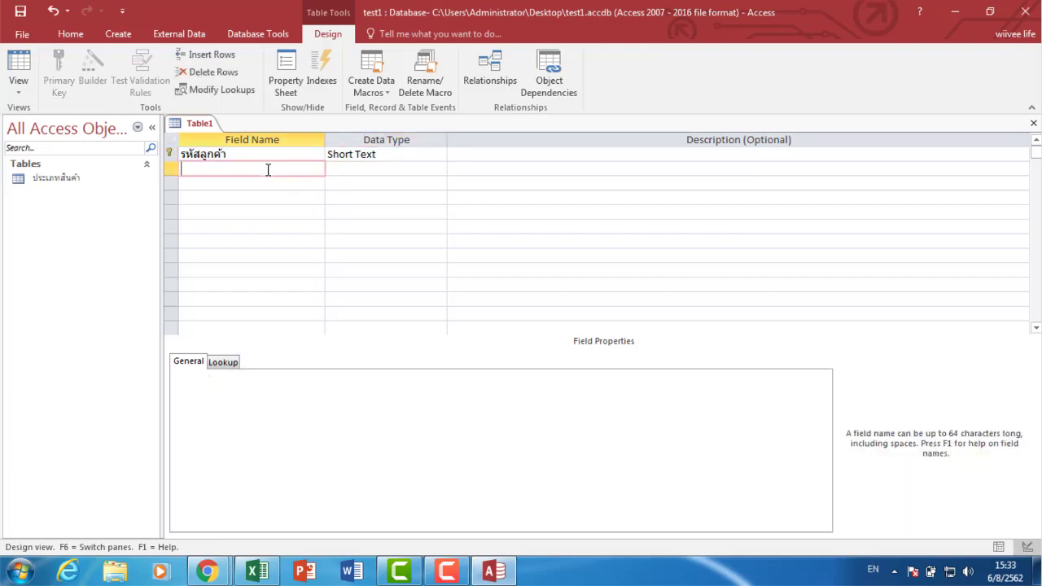
{"action": "key", "text": "alt+shift"}
{"action": "type", "text": "ชื่อลูกค้า"}
{"action": "key", "text": "Tab"}
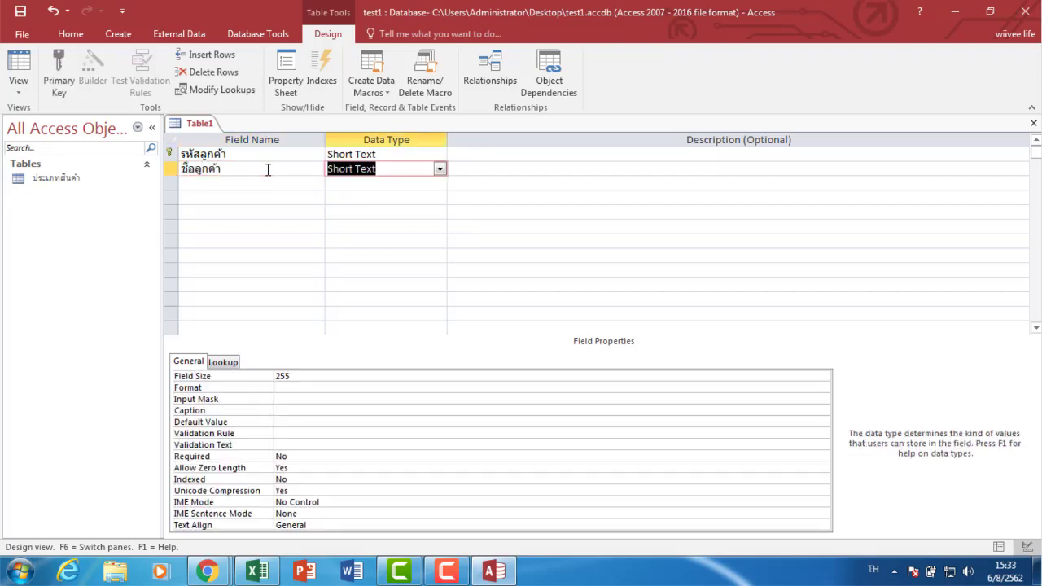
Add a third field named ที่อยู่ and set its data type to Long Text.
{"action": "left_click", "coordinate": [229, 188]}
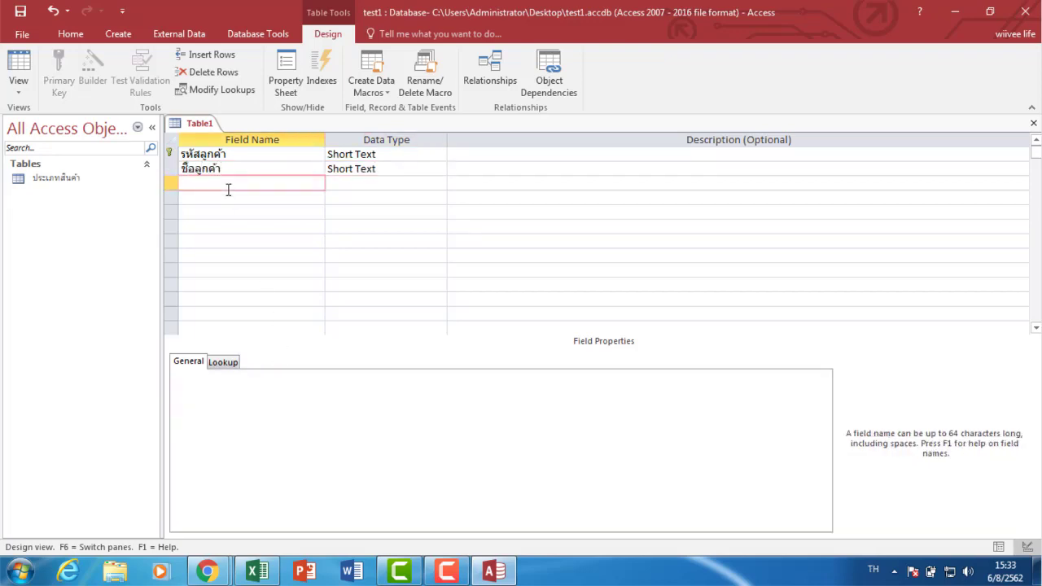
{"action": "type", "text": "ที่อยู่"}
{"action": "left_click", "coordinate": [367, 183]}
{"action": "left_click", "coordinate": [438, 184]}
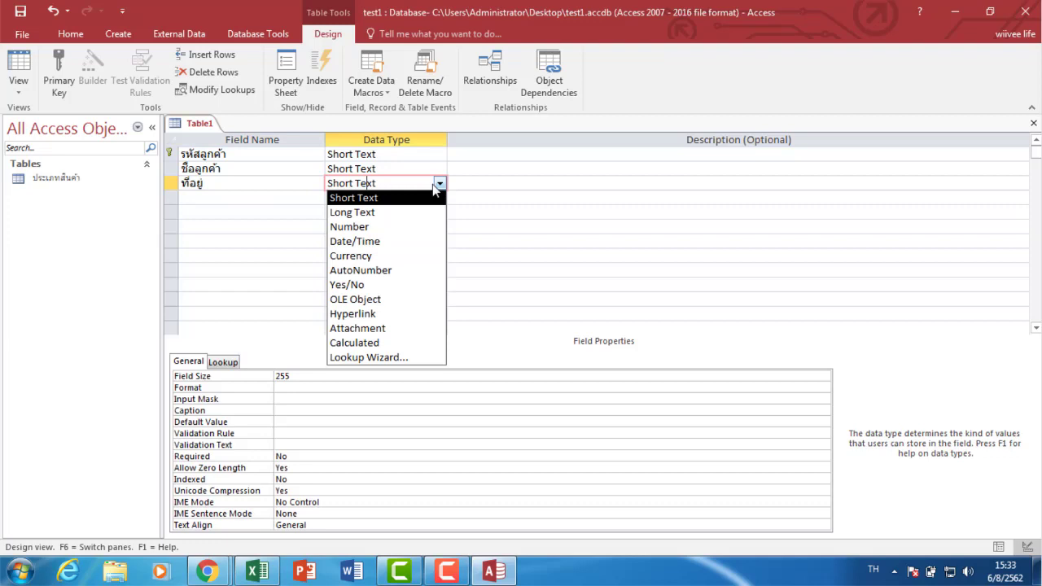
{"action": "left_click", "coordinate": [373, 213]}
Add a fourth field named เบอร์โทร with the Short Text data type.
{"action": "left_click", "coordinate": [291, 199]}
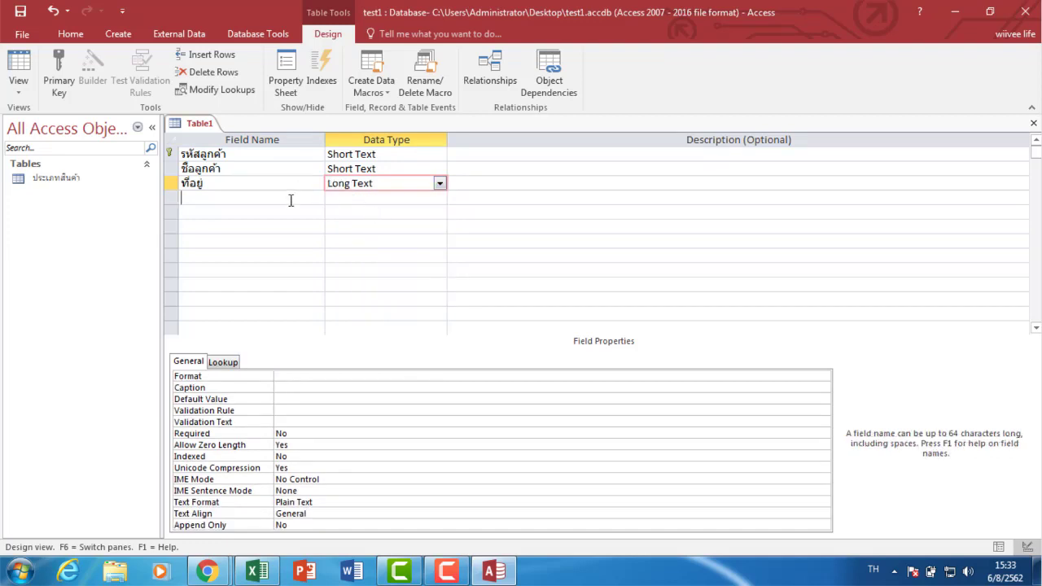
{"action": "type", "text": "เบอ"}
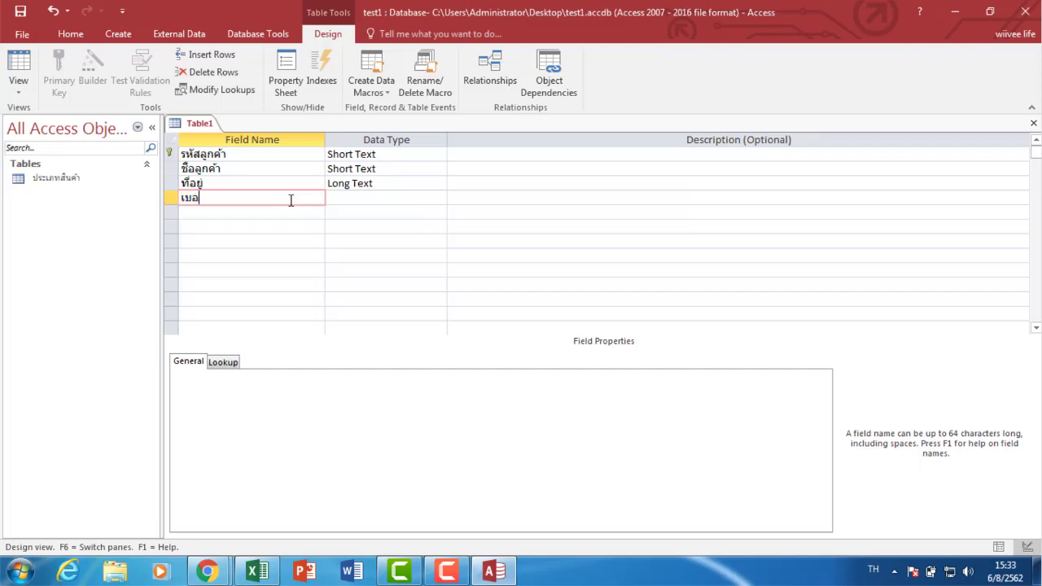
{"action": "type", "text": "ร์โทร"}
{"action": "left_click", "coordinate": [359, 201]}
{"action": "left_click", "coordinate": [440, 198]}
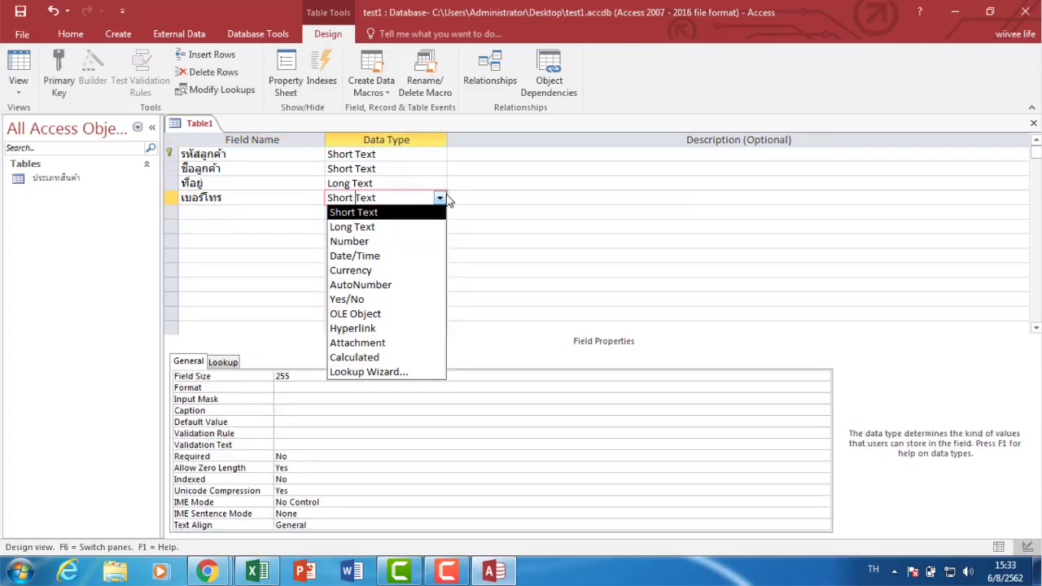
{"action": "left_click", "coordinate": [410, 209]}
Set the field size of the เบอร์โทร field to 10.
{"action": "left_click_drag", "start_coordinate": [299, 375], "coordinate": [217, 377]}
{"action": "type", "text": "5"}
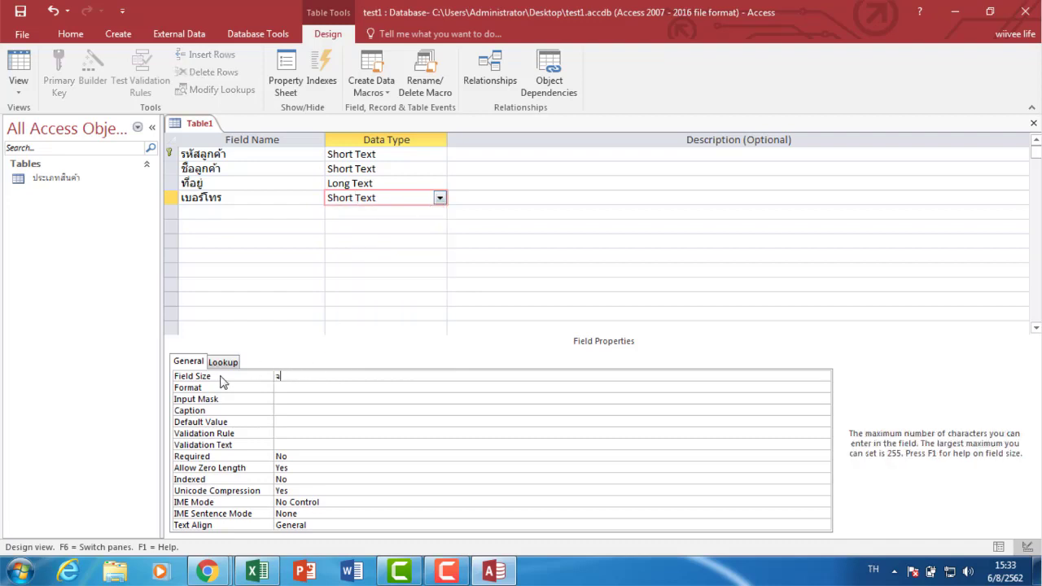
{"action": "type", "text": "10"}
{"action": "left_click", "coordinate": [197, 154]}
{"action": "left_click", "coordinate": [21, 10]}
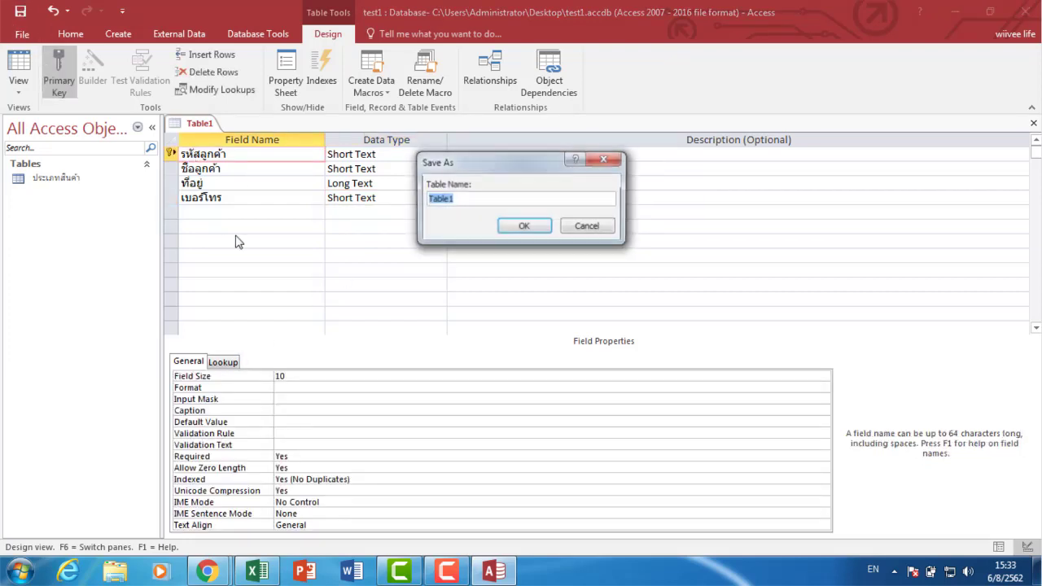
{"action": "left_click", "coordinate": [463, 198]}
{"action": "key", "text": "Return"}
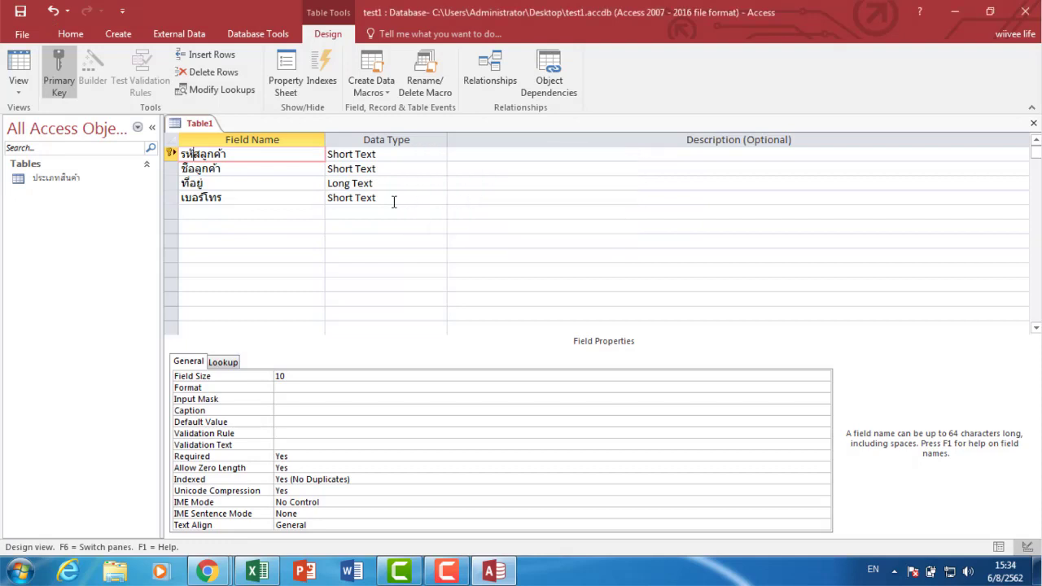
Save the customer table under the name ลูกค้า and close it.
{"action": "left_click", "coordinate": [21, 10]}
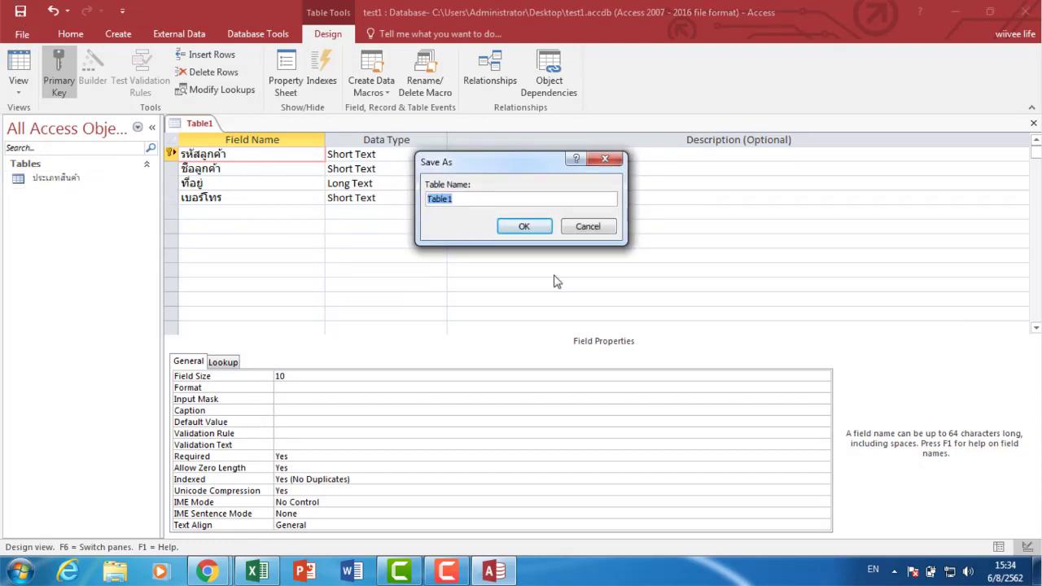
{"action": "type", "text": "]"}
{"action": "key", "text": "grave"}
{"action": "type", "text": "ลูกค้า"}
{"action": "left_click", "coordinate": [529, 227]}
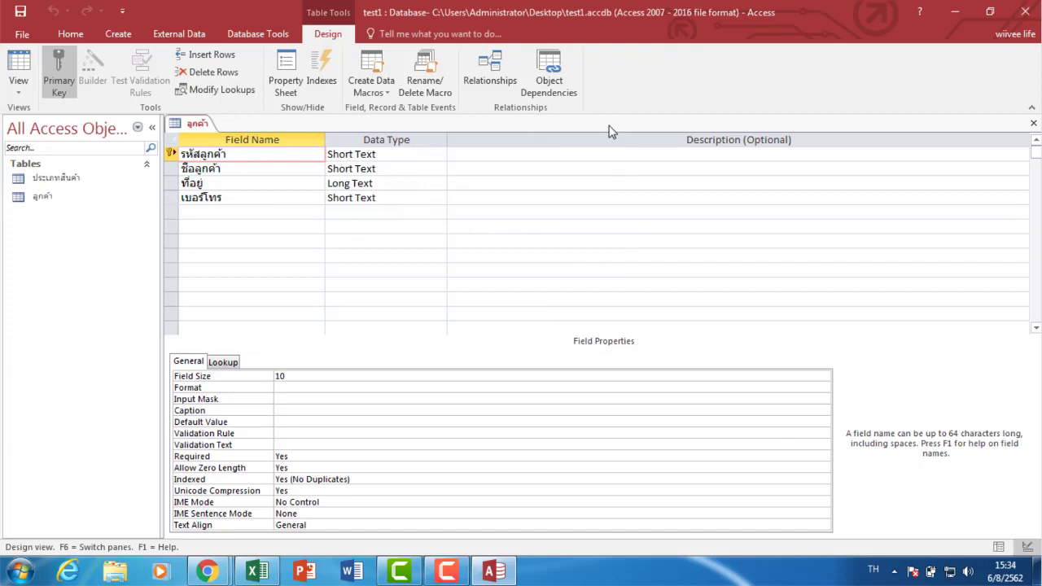
{"action": "left_click", "coordinate": [1033, 123]}
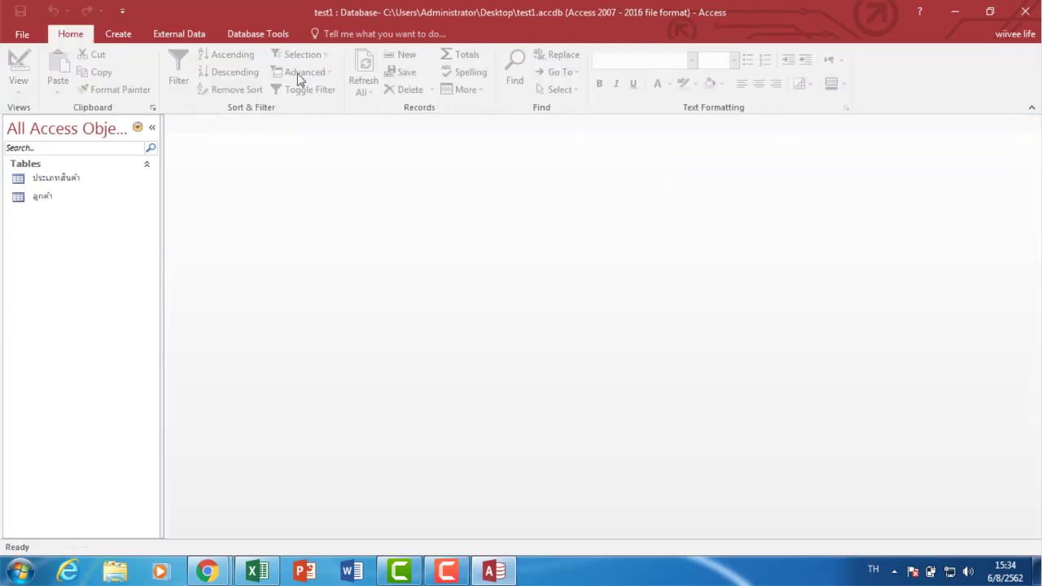
Create a new table in design view with a Short Text field named รหัสสินค้า and a field size of 10.
{"action": "left_click", "coordinate": [118, 34]}
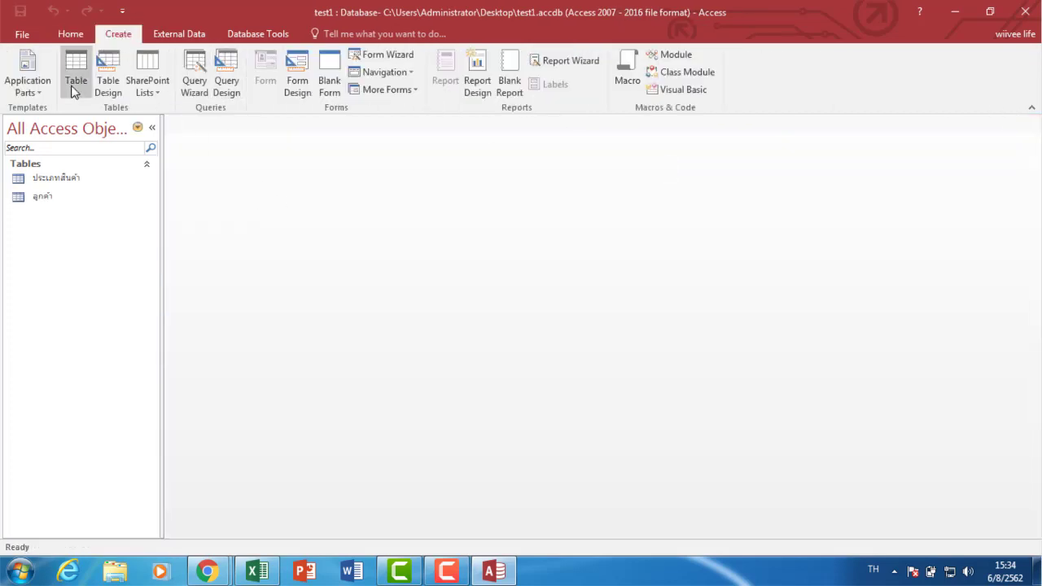
{"action": "left_click", "coordinate": [108, 73]}
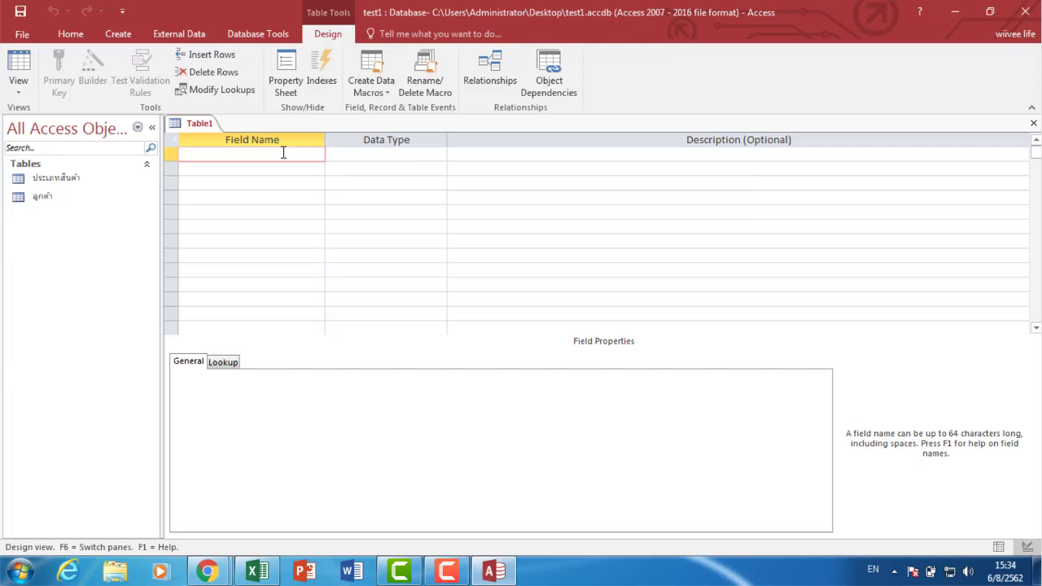
{"action": "type", "text": "รหัสสินค้า"}
{"action": "key", "text": "Tab"}
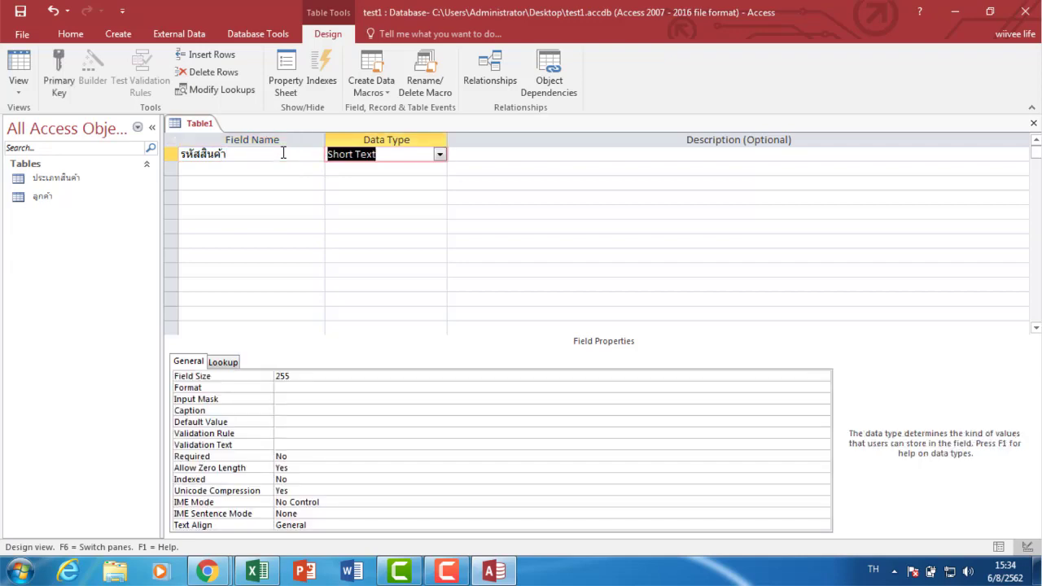
{"action": "type", "text": "1"}
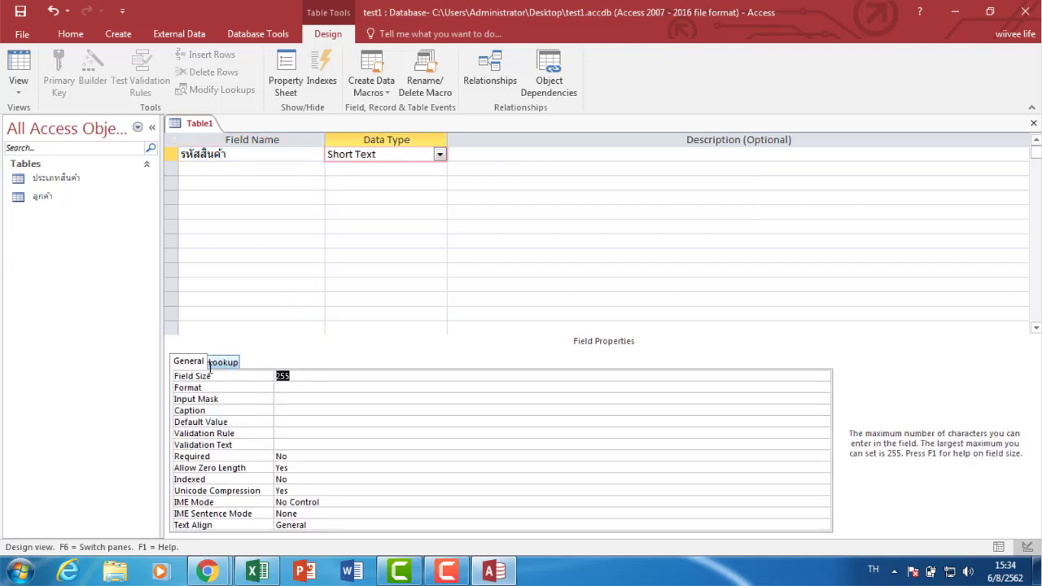
{"action": "type", "text": "0"}
{"action": "left_click", "coordinate": [225, 157]}
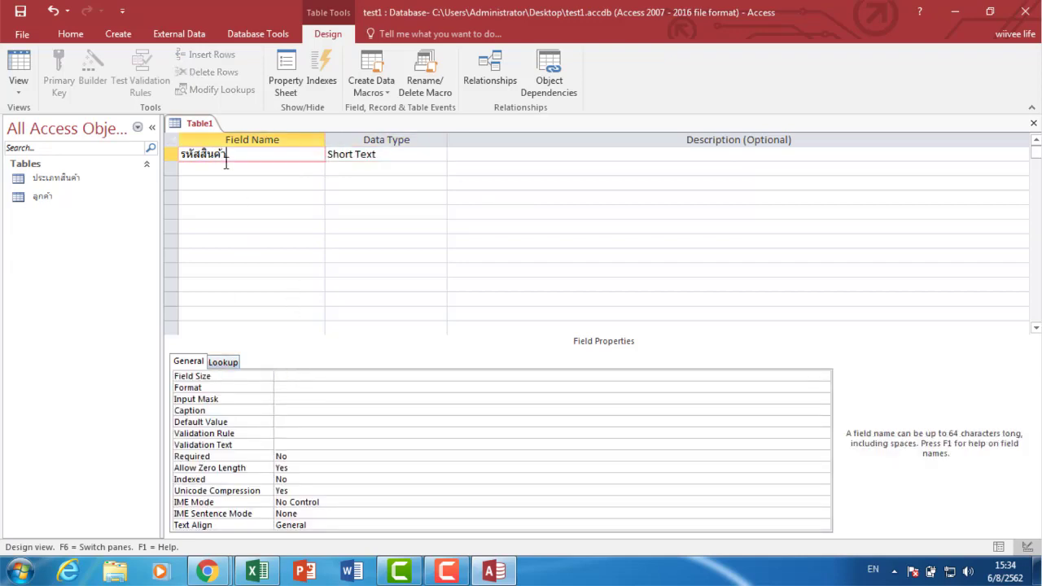
Add a second field named ชื่อสินค้า with the Short Text data type.
{"action": "left_click", "coordinate": [225, 167]}
{"action": "type", "text": "="}
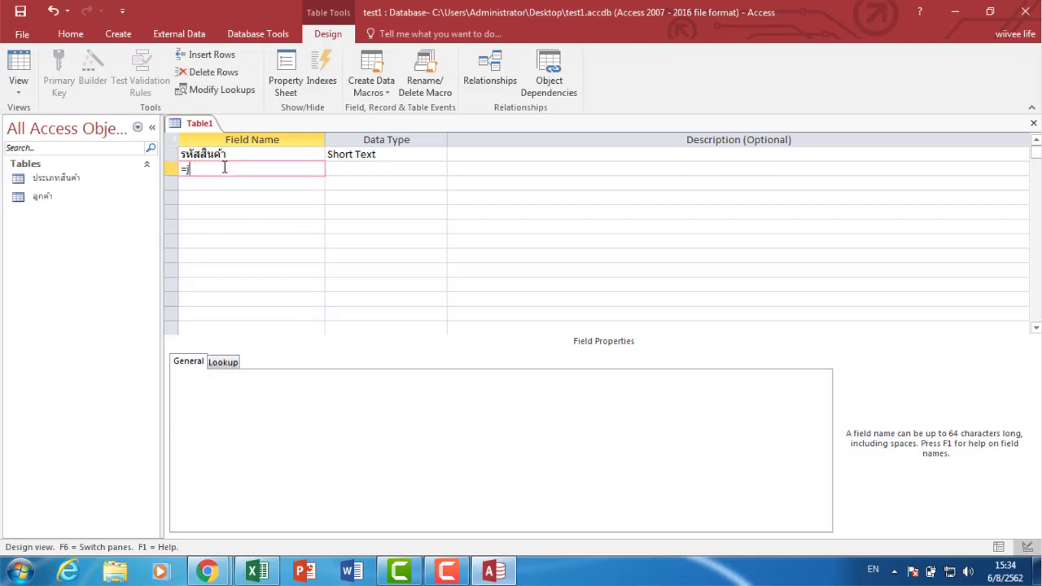
{"action": "key", "text": "grave"}
{"action": "type", "text": "ชื่อสินค้า"}
{"action": "key", "text": "Tab"}
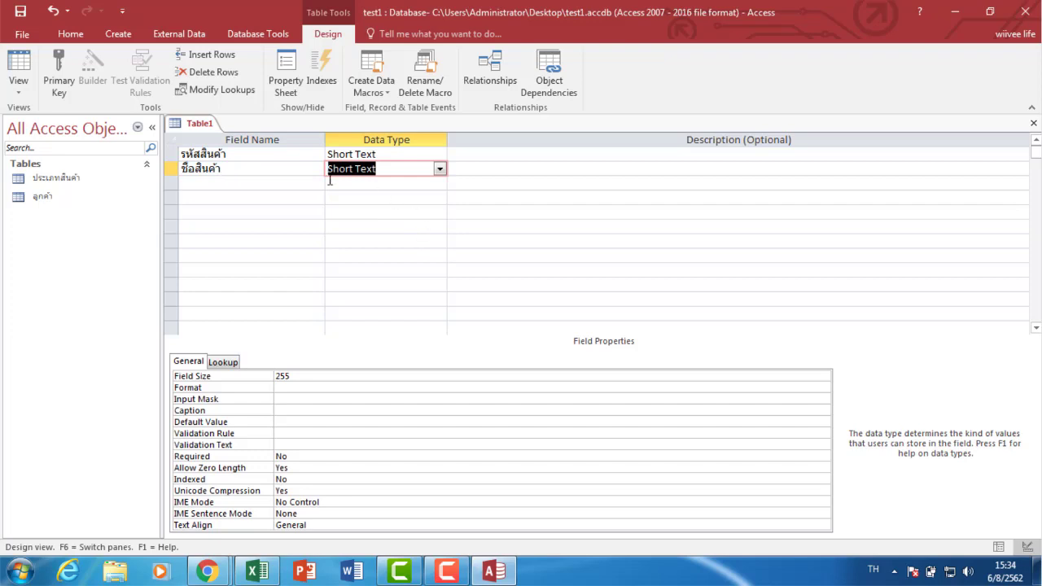
Add a third field named รหัสประเภทสินค้า with the Short Text data type.
{"action": "left_click", "coordinate": [203, 186]}
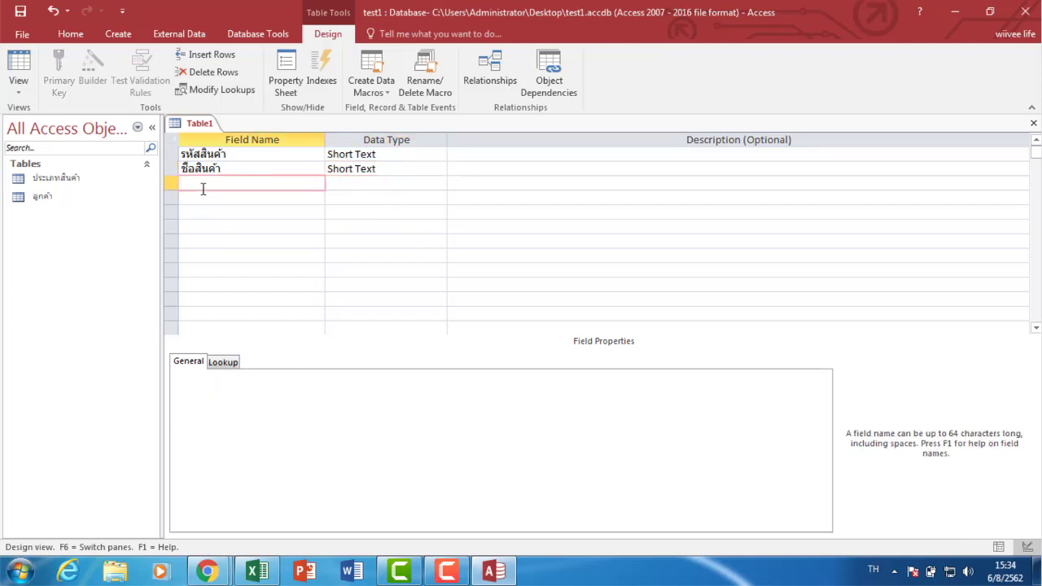
{"action": "type", "text": "รหัสประเภทสินค้า"}
{"action": "left_click", "coordinate": [411, 170]}
{"action": "left_click", "coordinate": [419, 184]}
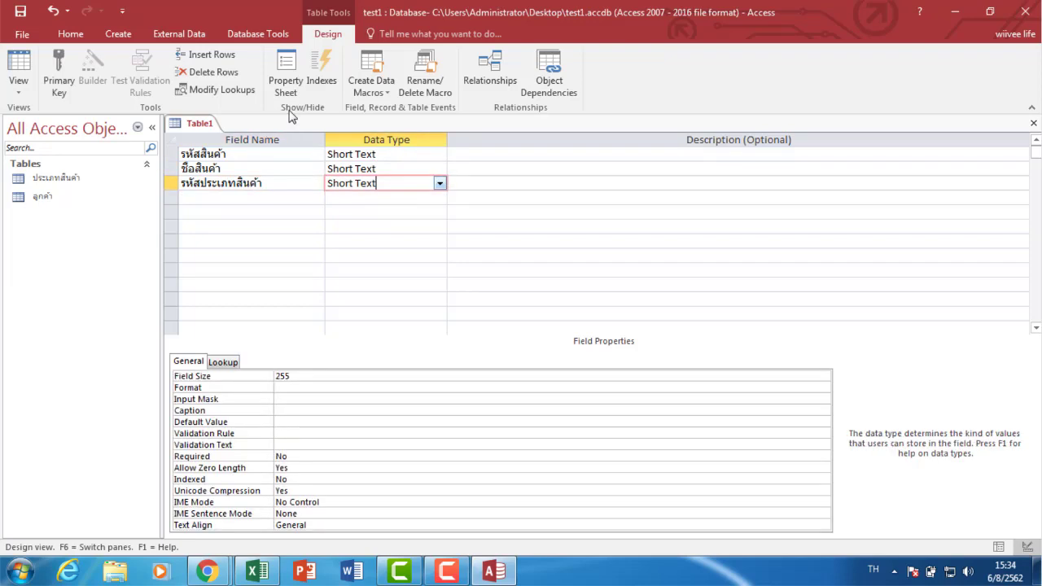
Save the table under the name สินค้า and agree to have a primary key created automatically.
{"action": "left_click", "coordinate": [19, 11]}
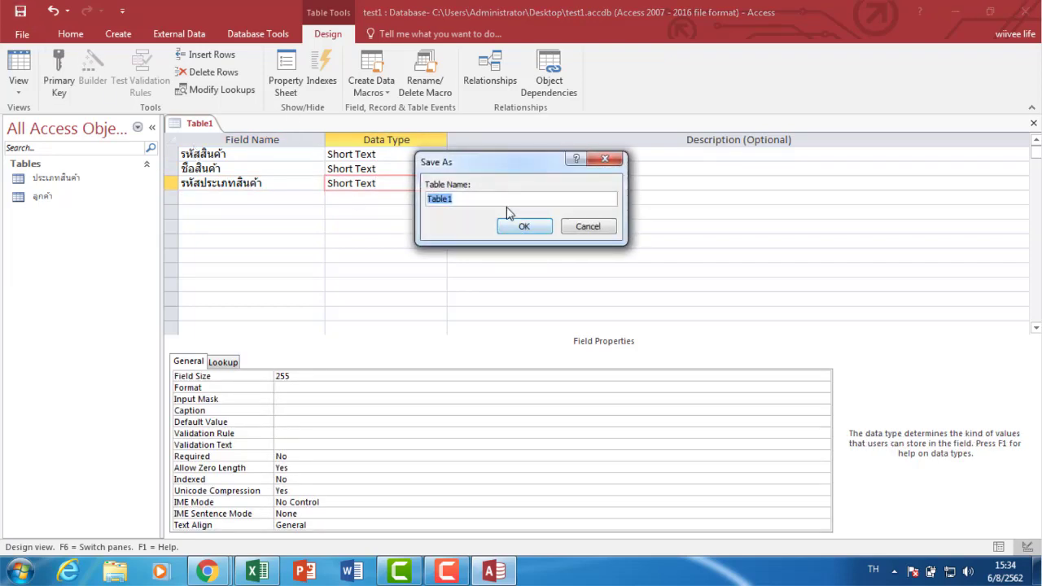
{"action": "type", "text": "สินค้า"}
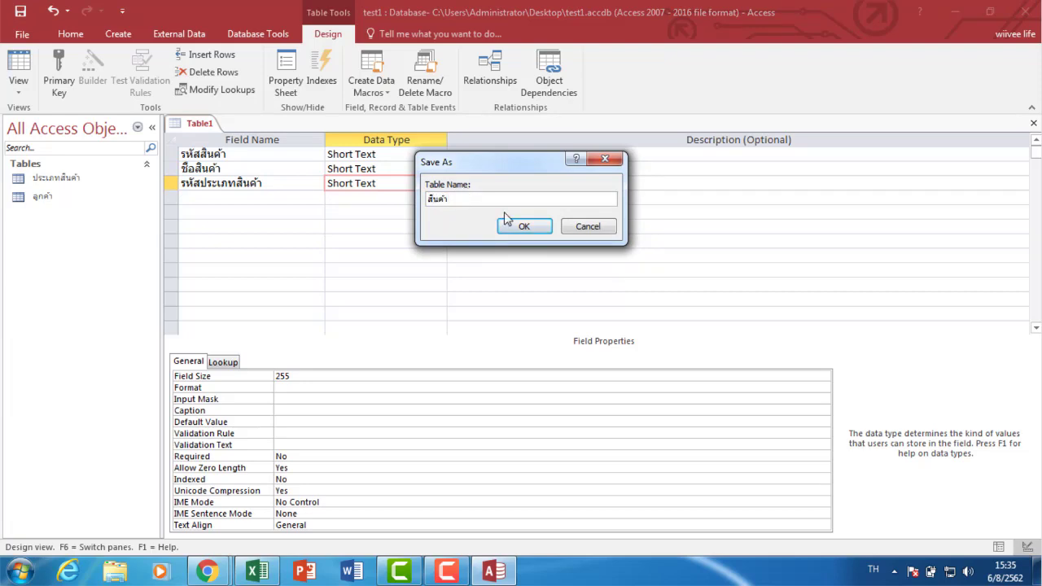
{"action": "left_click", "coordinate": [522, 226]}
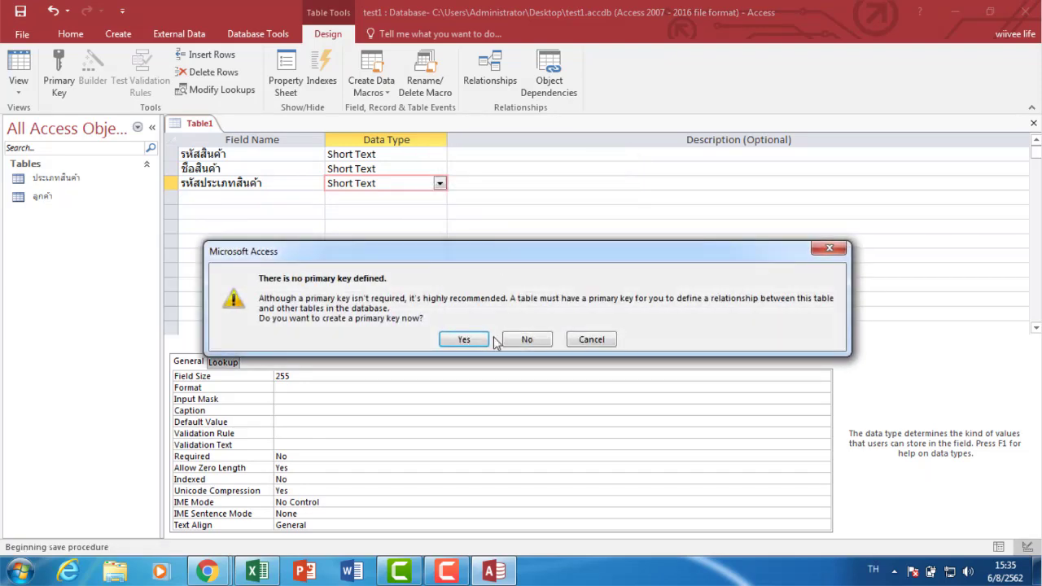
{"action": "left_click", "coordinate": [469, 344]}
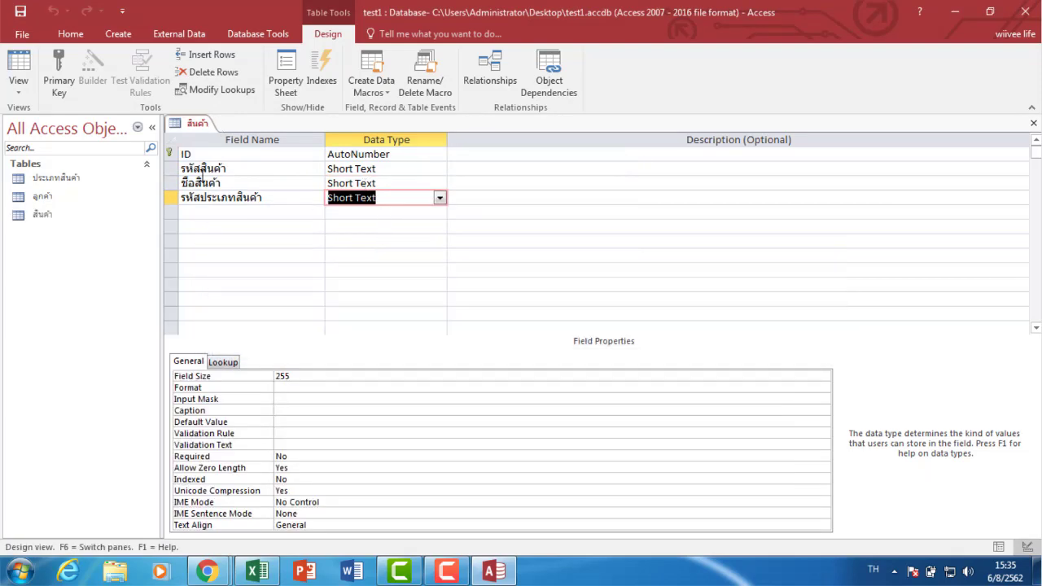
Make รหัสสินค้า the primary key instead and delete the ID AutoNumber field.
{"action": "left_click", "coordinate": [170, 169]}
{"action": "left_click", "coordinate": [66, 70]}
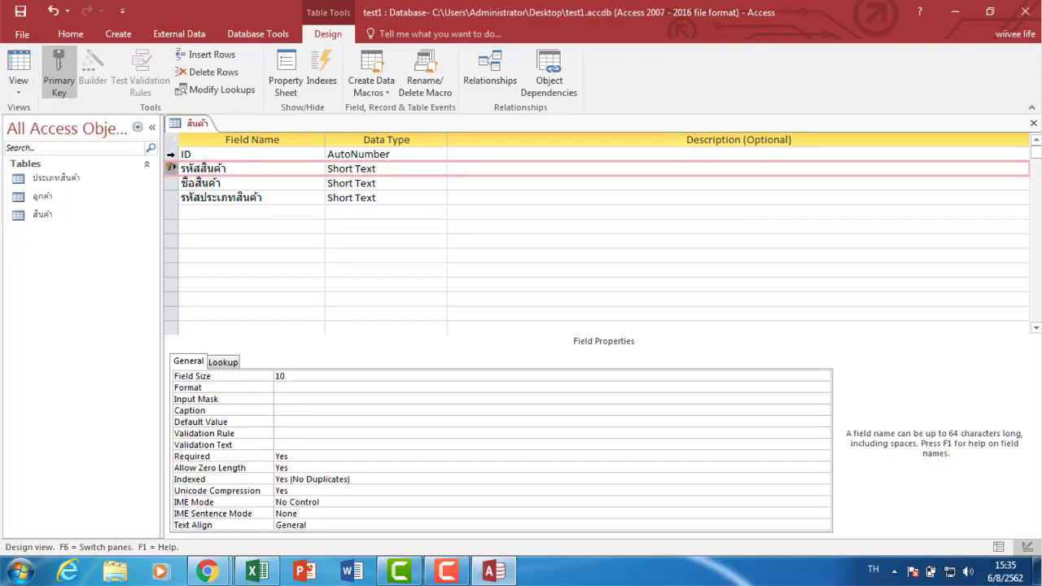
{"action": "left_click", "coordinate": [171, 154]}
{"action": "right_click", "coordinate": [171, 154]}
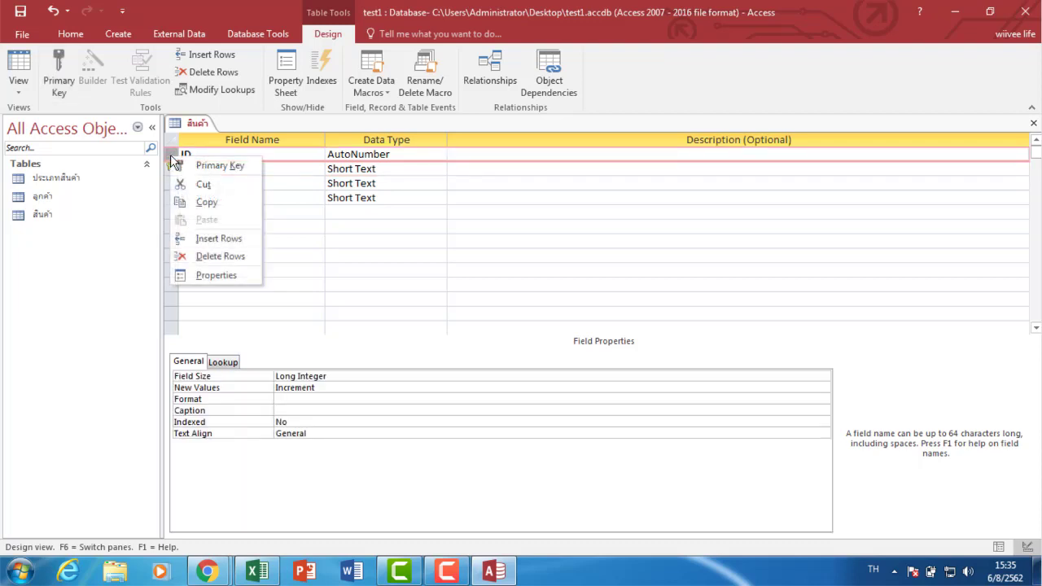
{"action": "left_click", "coordinate": [197, 259]}
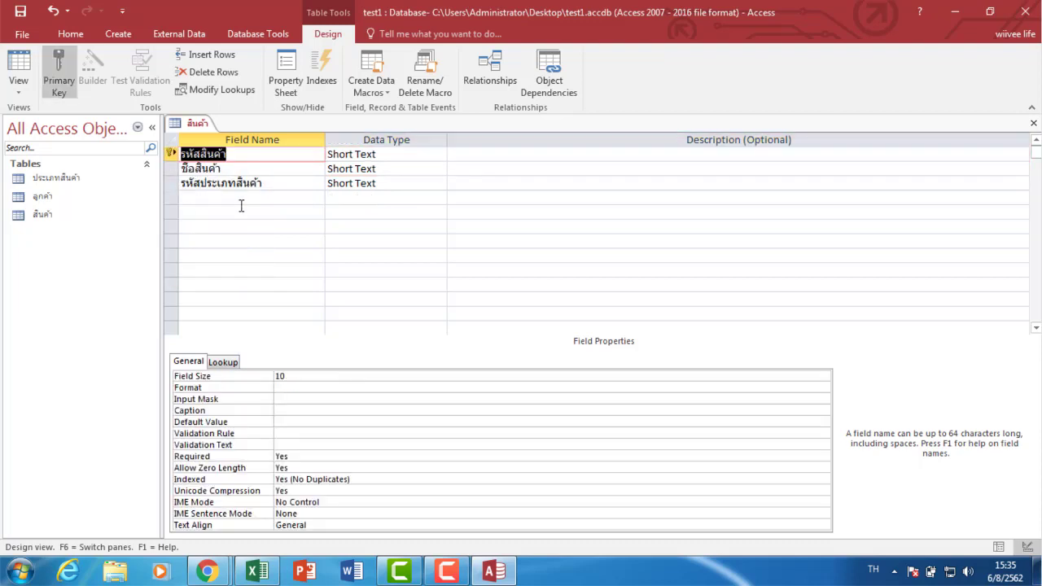
Start the Lookup Wizard for the รหัสประเภทสินค้า field and take its values from the ประเภทสินค้า table.
{"action": "left_click", "coordinate": [337, 184]}
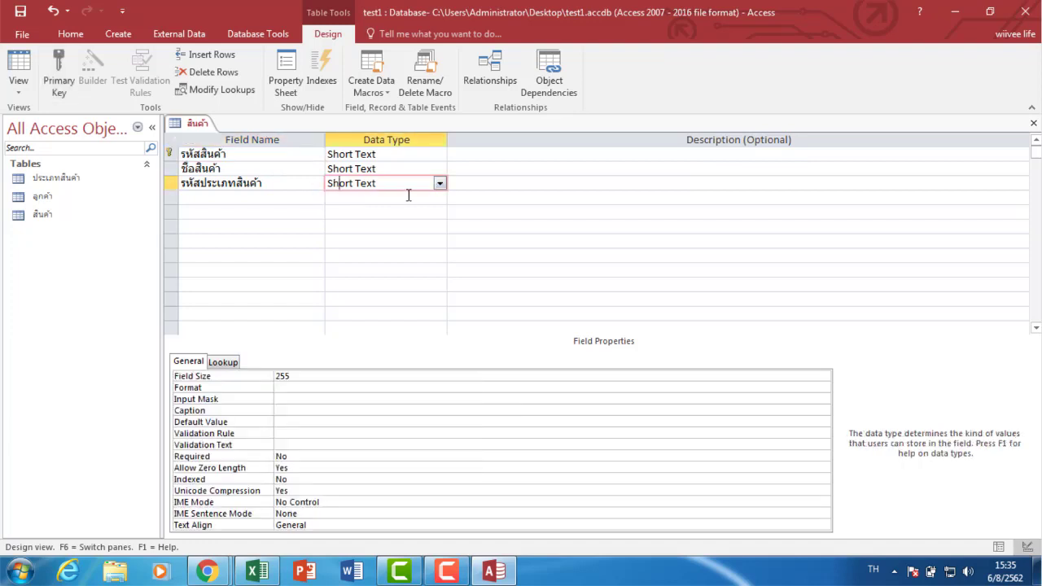
{"action": "left_click", "coordinate": [440, 185]}
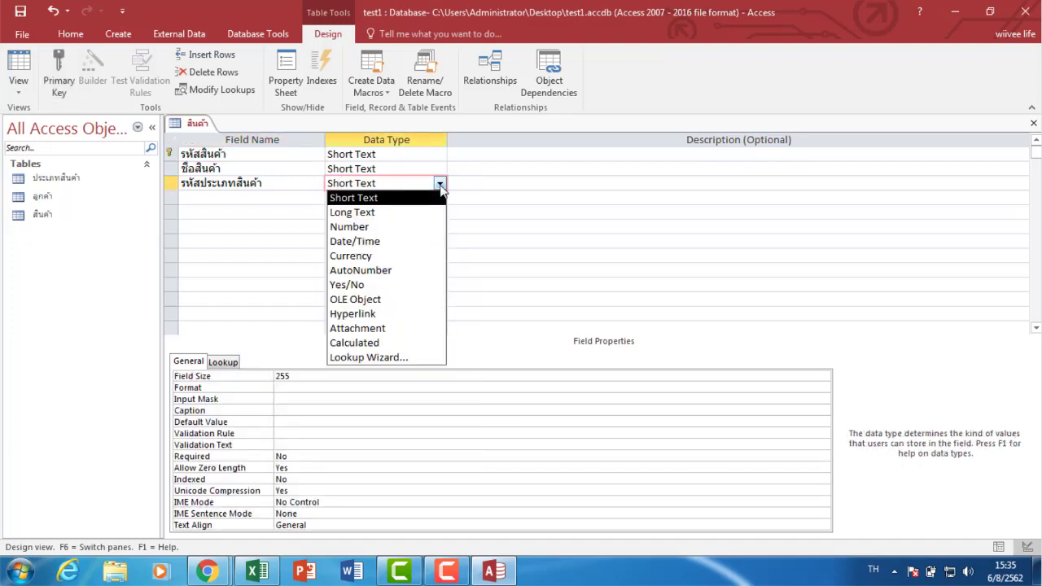
{"action": "left_click", "coordinate": [394, 359]}
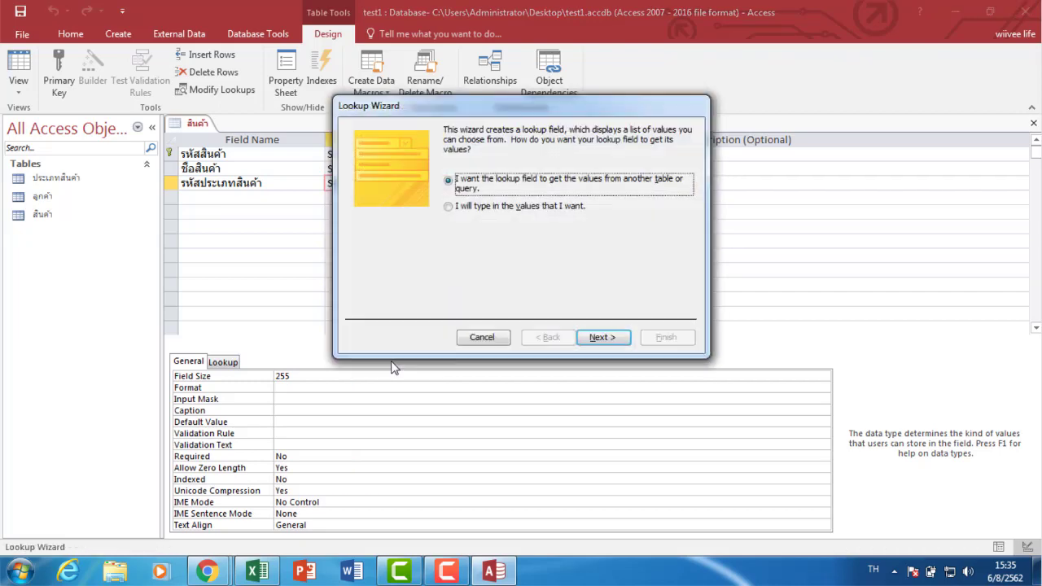
{"action": "left_click", "coordinate": [594, 340]}
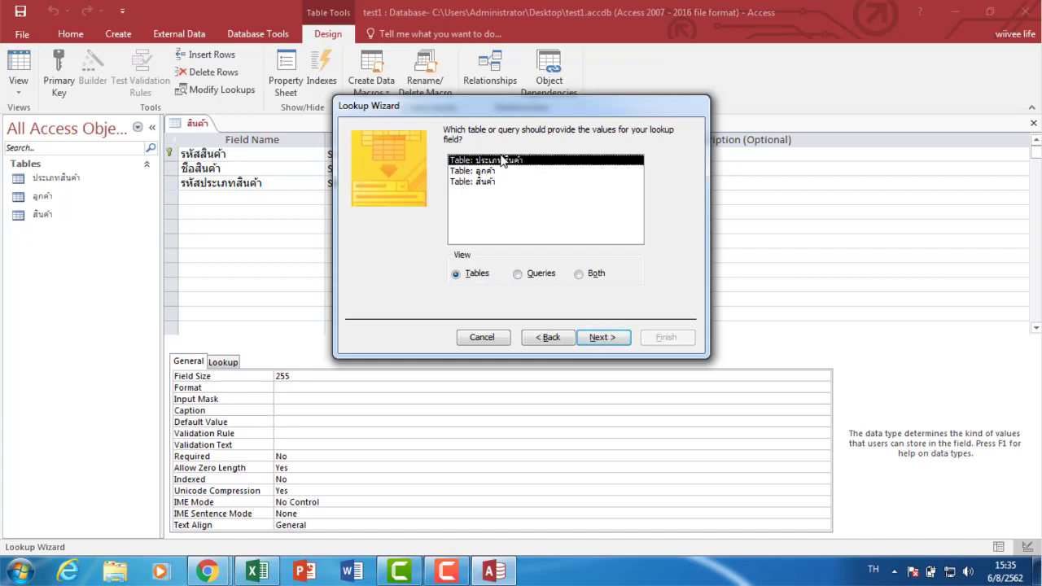
{"action": "left_click", "coordinate": [603, 338]}
Include รหัสประเภทสินค้า and ชื่อประเภทสินค้า in the lookup with the key column hidden, finish the wizard and save the table.
{"action": "left_click", "coordinate": [496, 237]}
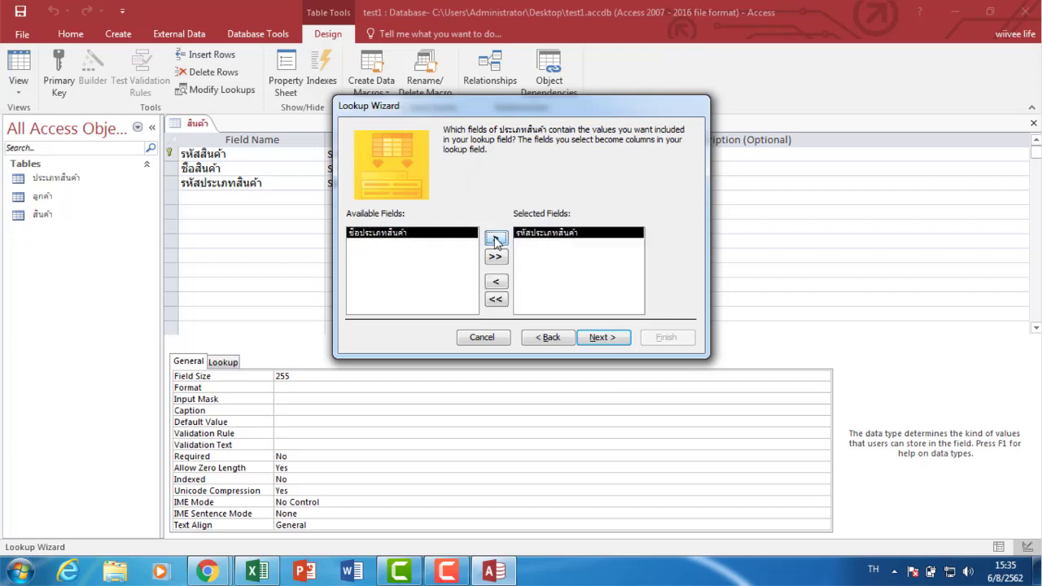
{"action": "left_click", "coordinate": [495, 257]}
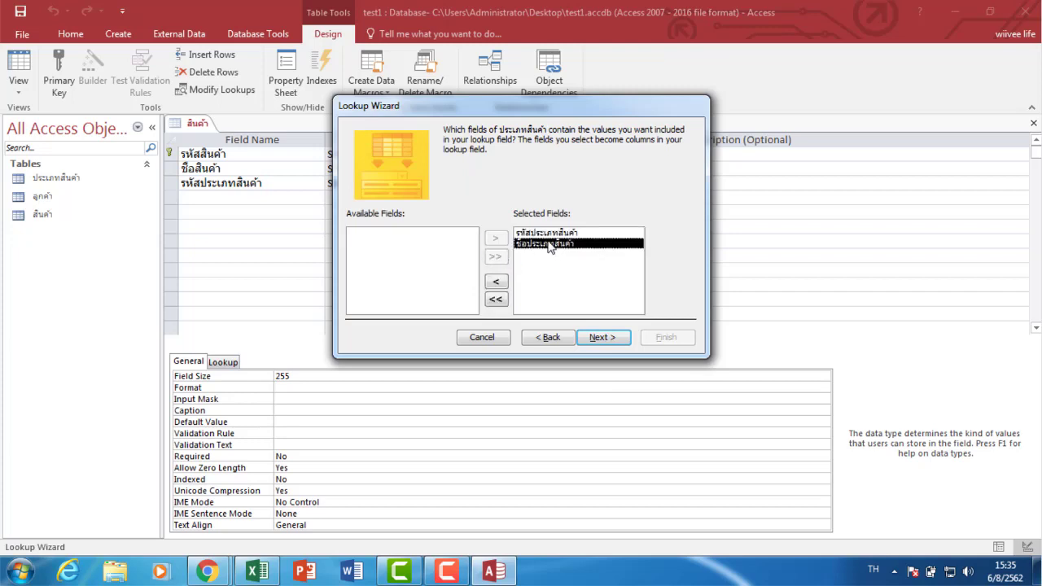
{"action": "left_click", "coordinate": [604, 337]}
{"action": "left_click", "coordinate": [606, 339]}
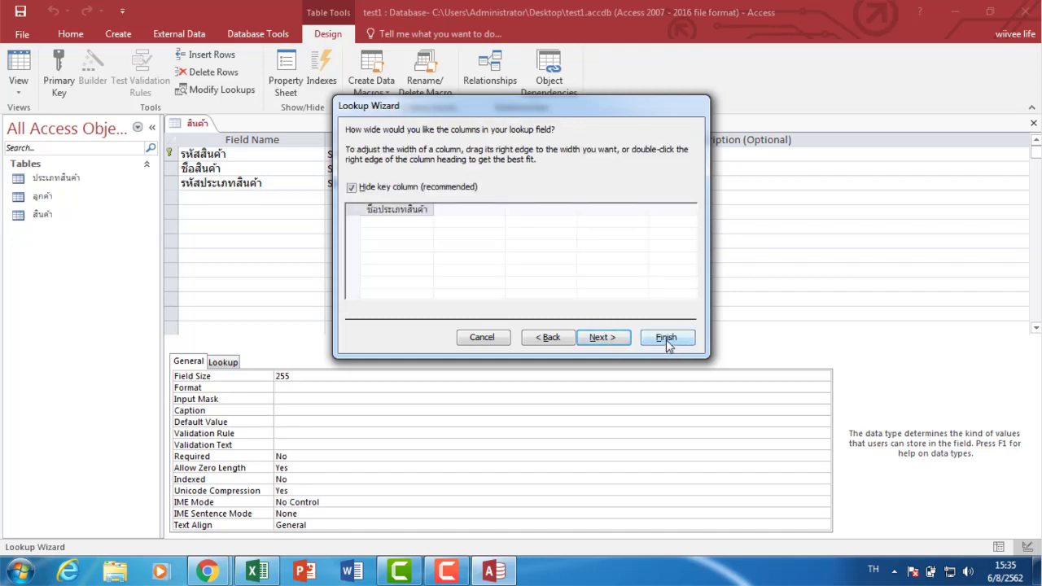
{"action": "left_click", "coordinate": [666, 339]}
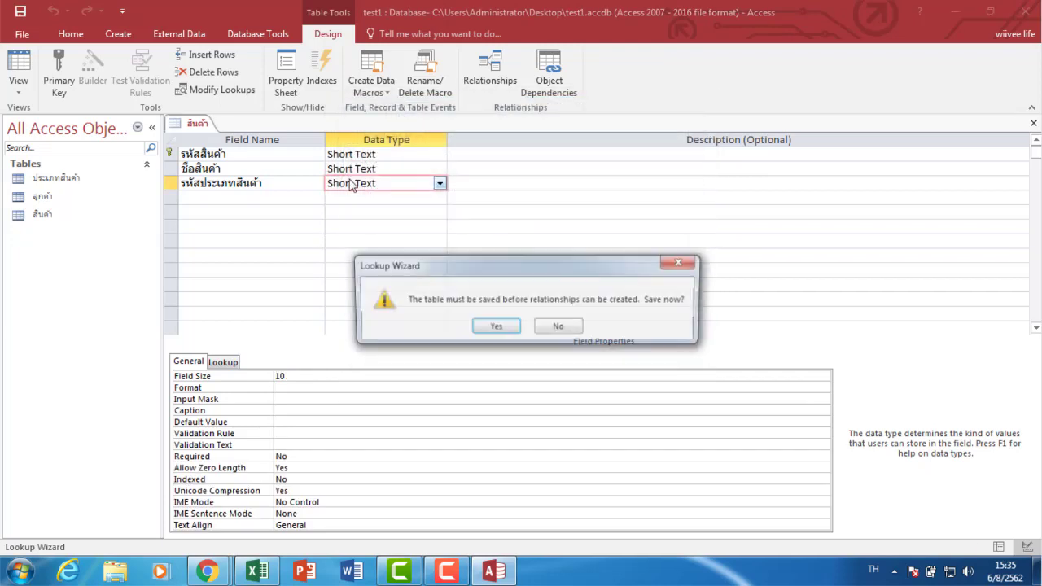
{"action": "left_click", "coordinate": [495, 327]}
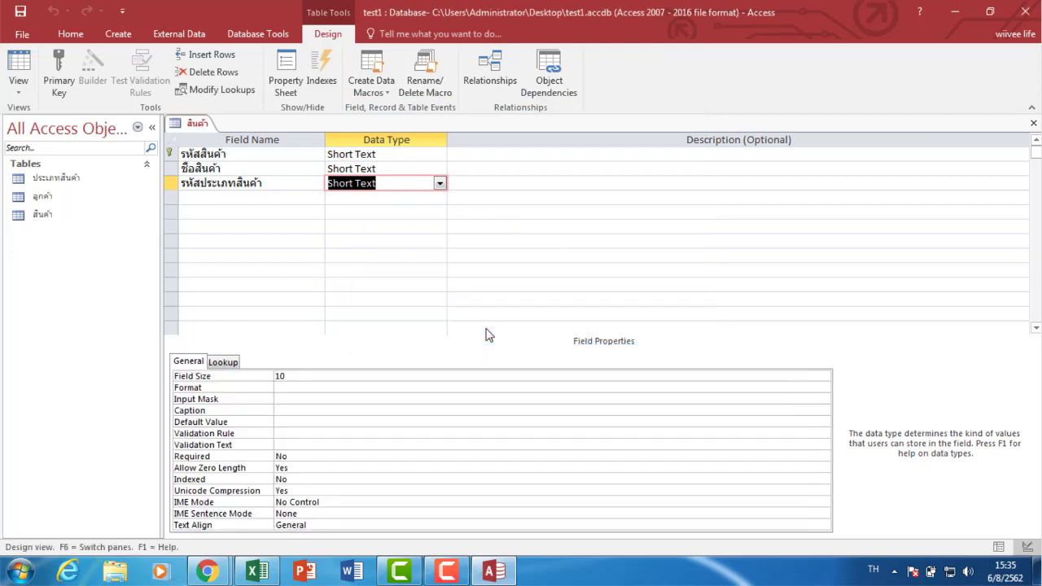
Add a Short Text field named หน่วย below รหัสประเภทสินค้า and set its field size to 50.
{"action": "left_click", "coordinate": [275, 196]}
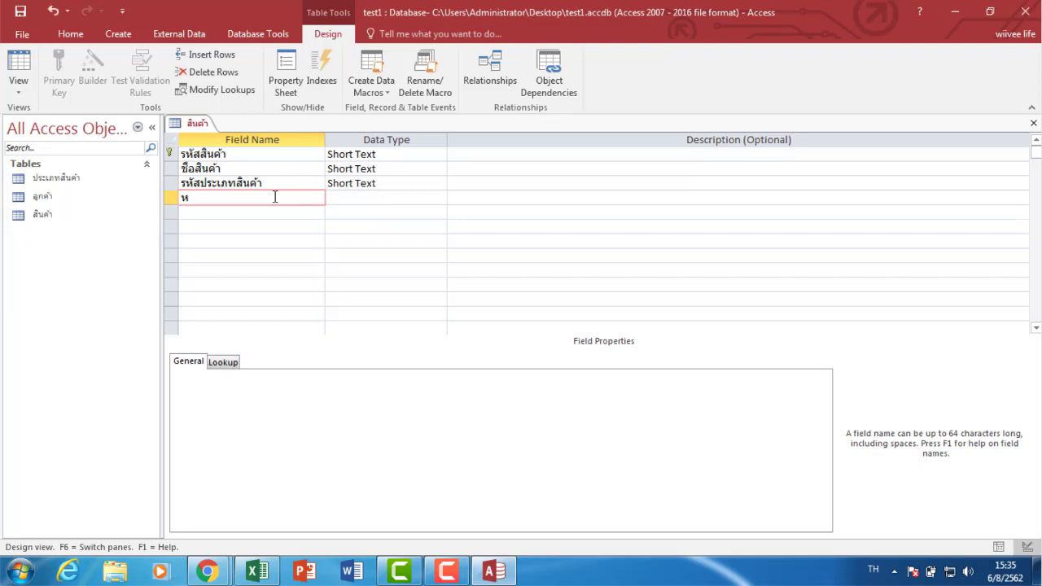
{"action": "type", "text": "หน่วย"}
{"action": "key", "text": "Tab"}
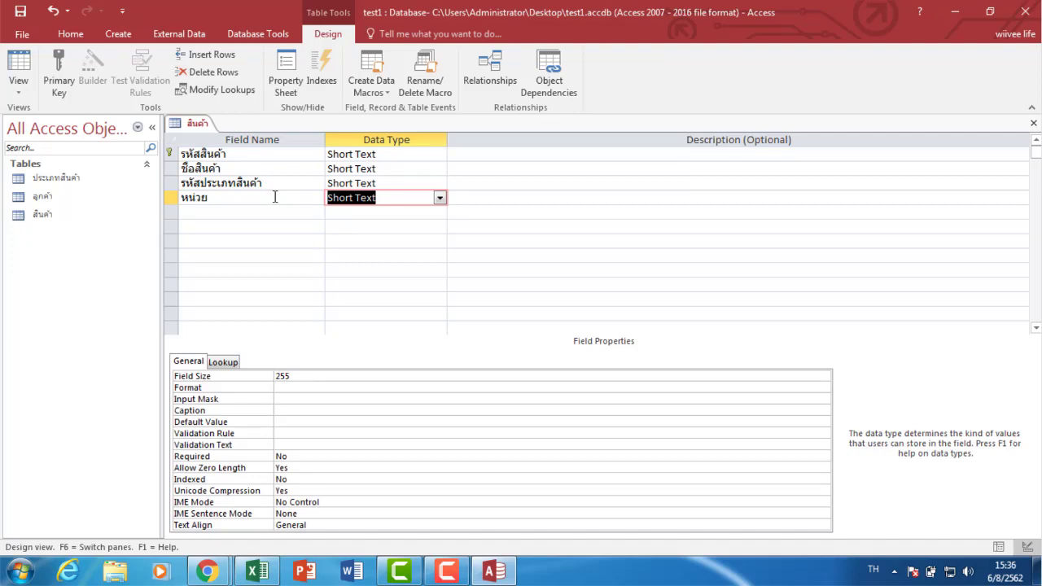
{"action": "left_click", "coordinate": [440, 199]}
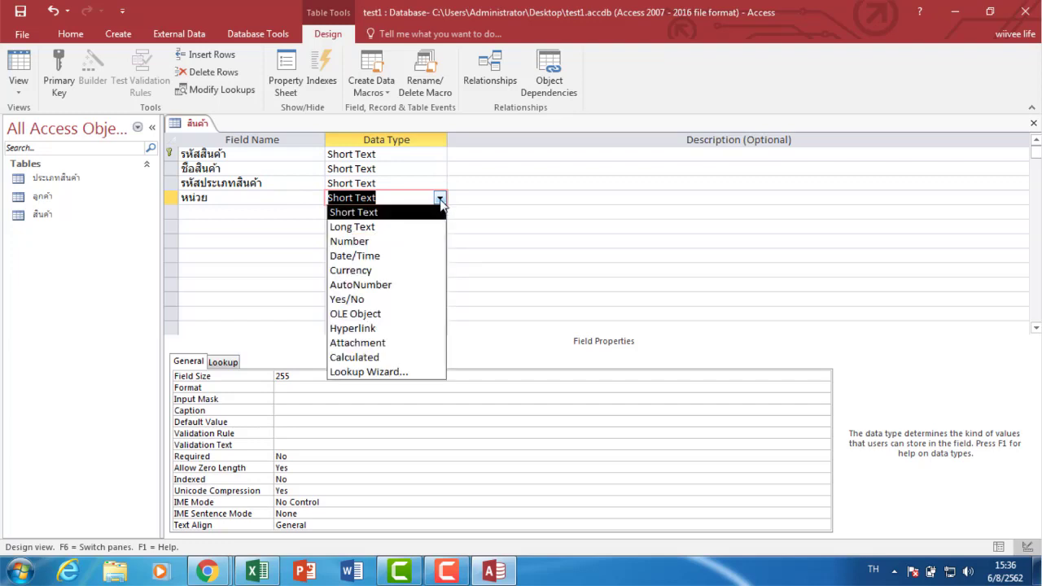
{"action": "left_click", "coordinate": [441, 200]}
{"action": "double_click", "coordinate": [294, 377]}
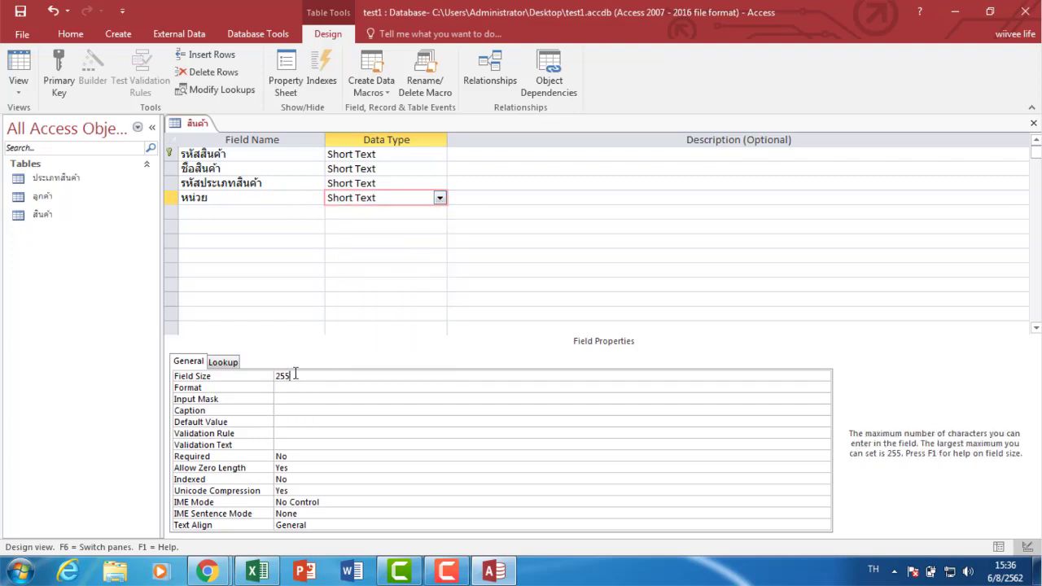
{"action": "key", "text": "grave"}
{"action": "type", "text": "50"}
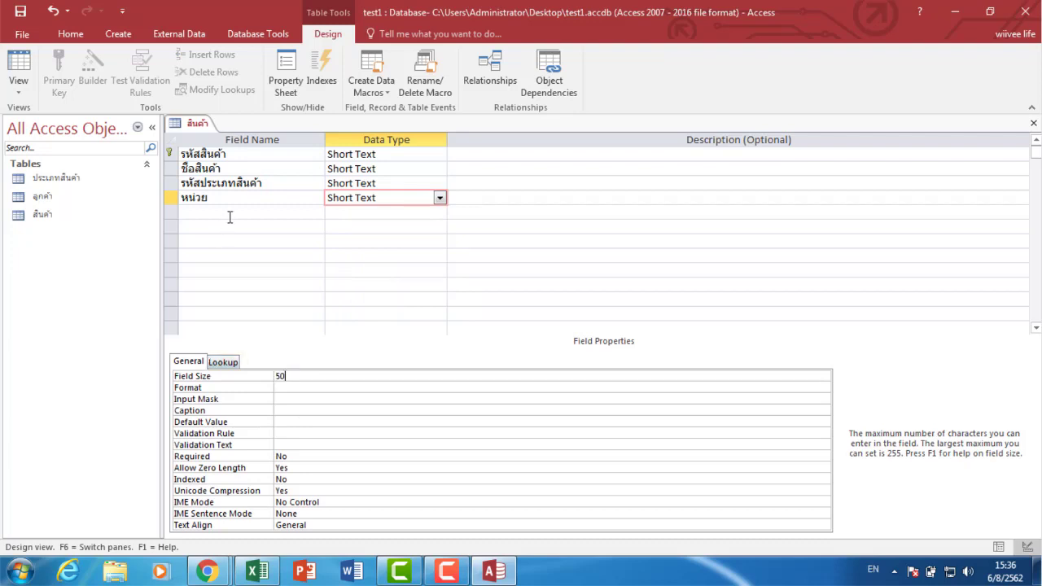
Add a field named จำนวน with the Number data type and the Double field size.
{"action": "left_click", "coordinate": [232, 215]}
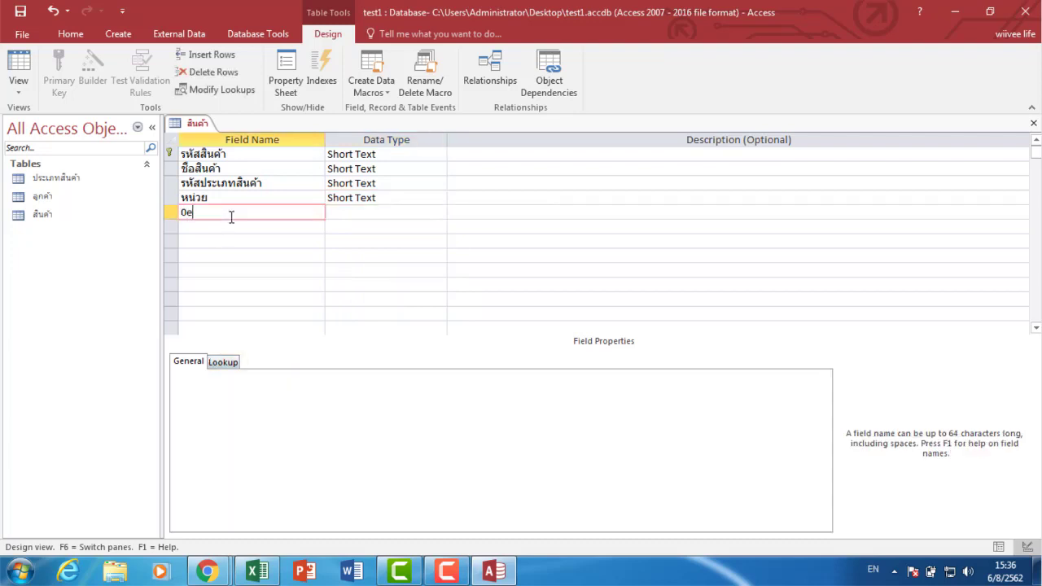
{"action": "type", "text": "0"}
{"action": "key", "text": "BackSpace"}
{"action": "key", "text": "grave"}
{"action": "type", "text": "จำนวน"}
{"action": "left_click", "coordinate": [353, 214]}
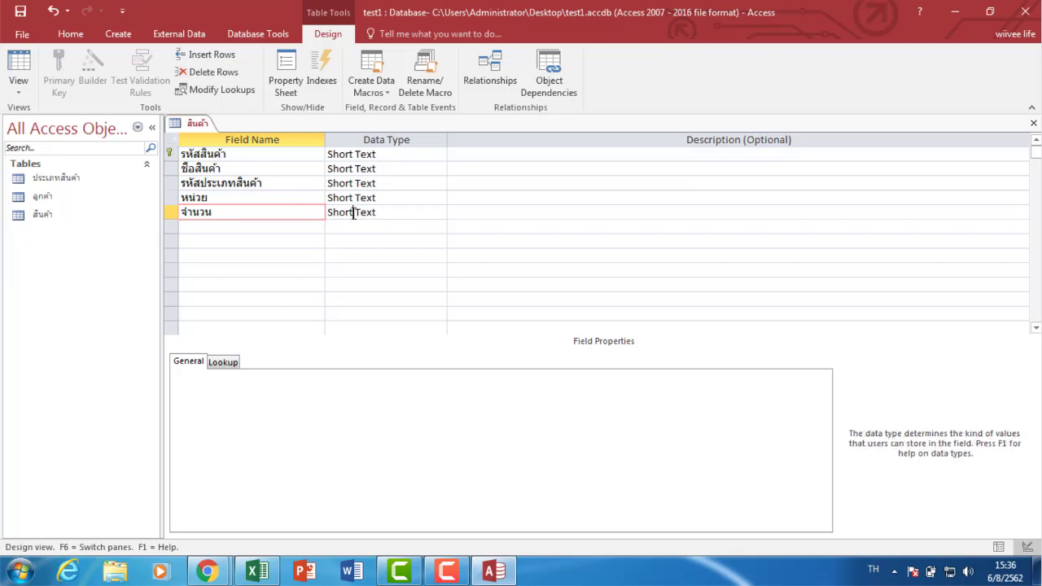
{"action": "left_click", "coordinate": [440, 213]}
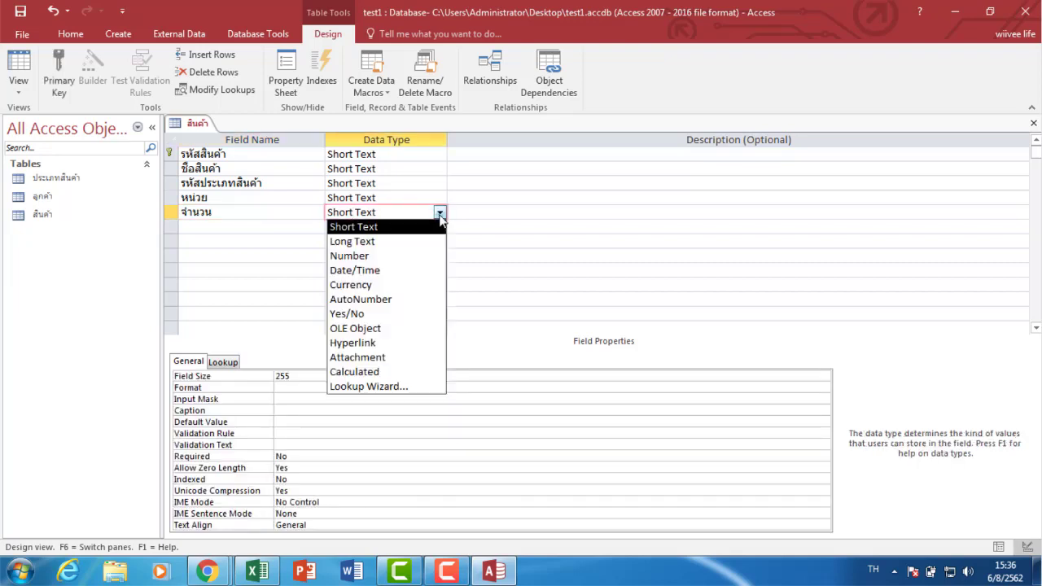
{"action": "left_click", "coordinate": [355, 257]}
{"action": "left_click", "coordinate": [321, 375]}
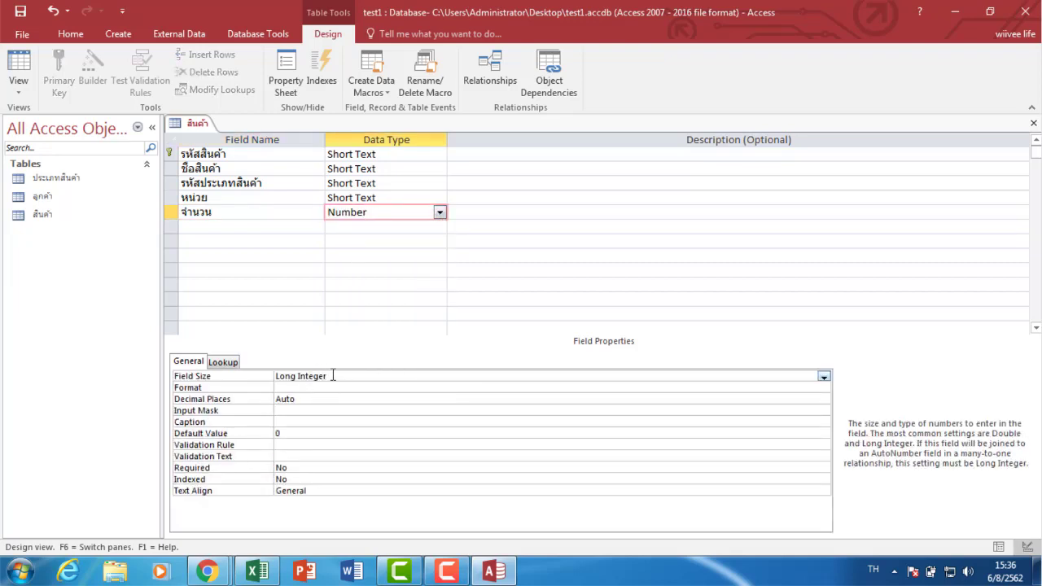
{"action": "left_click", "coordinate": [824, 377]}
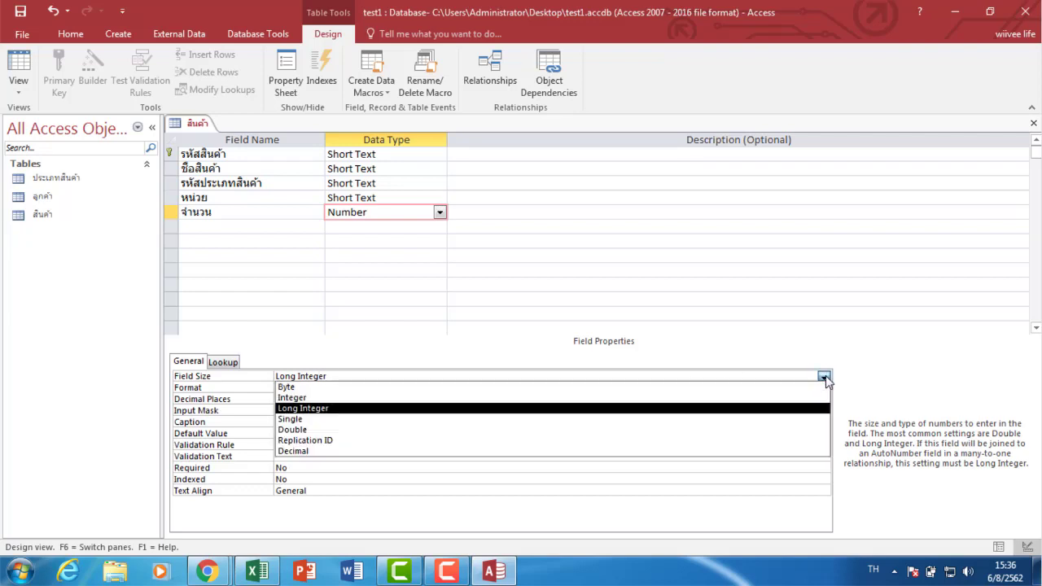
{"action": "left_click", "coordinate": [289, 430]}
Add a field named ราคา with the Number data type and the Double field size.
{"action": "left_click", "coordinate": [210, 226]}
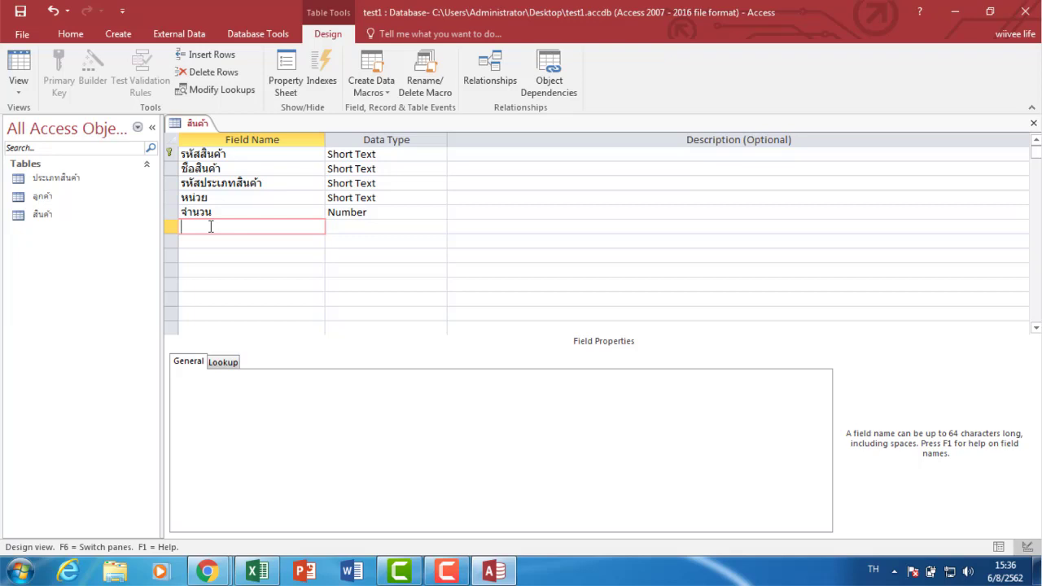
{"action": "type", "text": "ราคา"}
{"action": "key", "text": "Tab"}
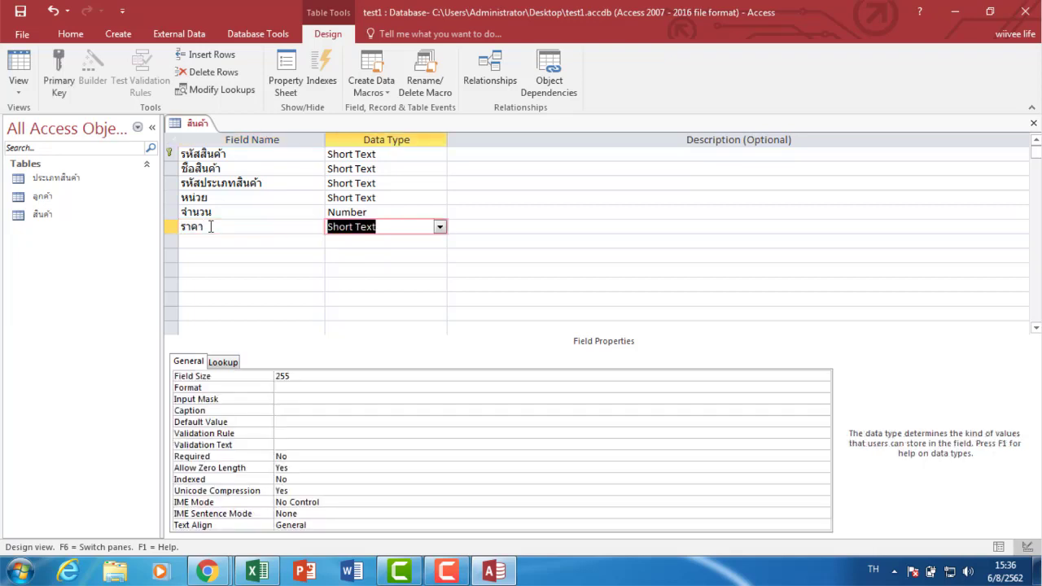
{"action": "left_click", "coordinate": [440, 228]}
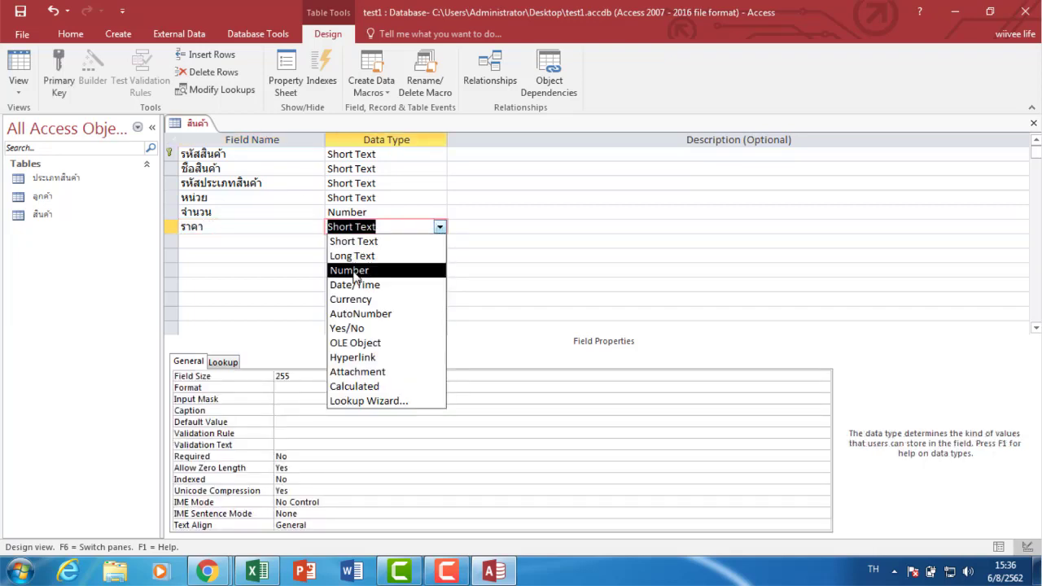
{"action": "left_click", "coordinate": [351, 269]}
{"action": "left_click", "coordinate": [298, 377]}
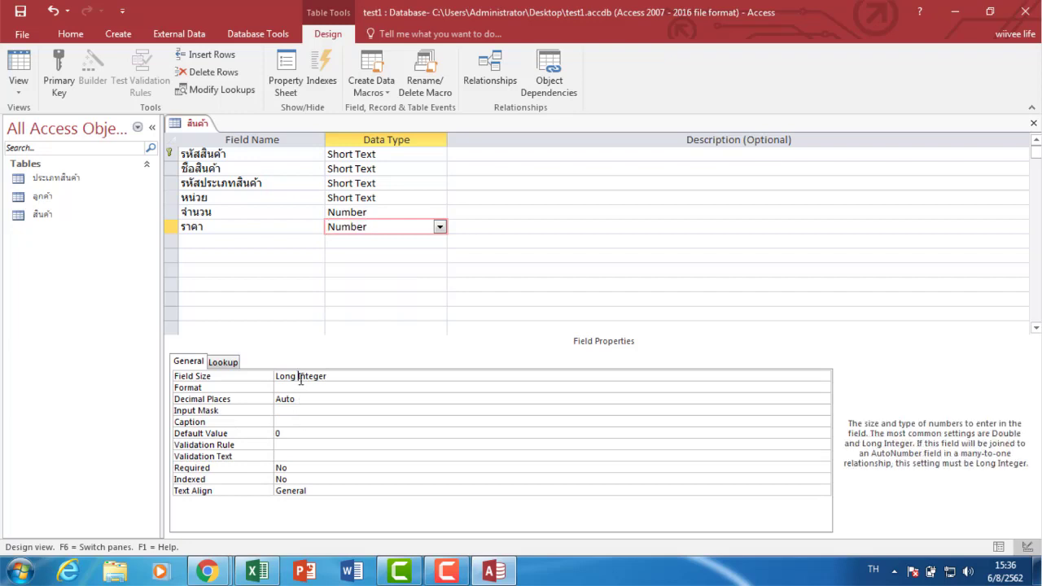
{"action": "left_click", "coordinate": [824, 376]}
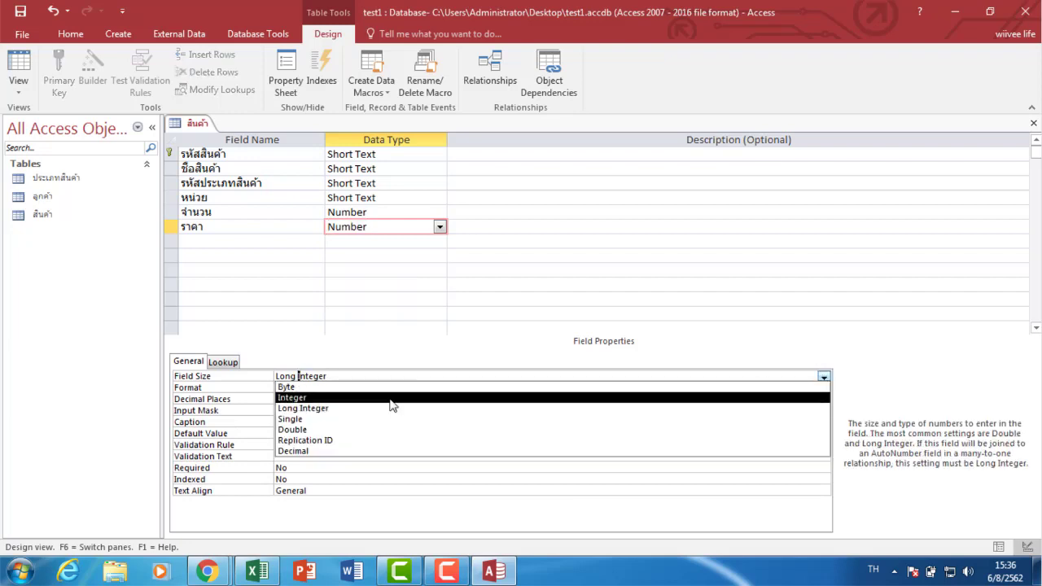
{"action": "left_click", "coordinate": [293, 430]}
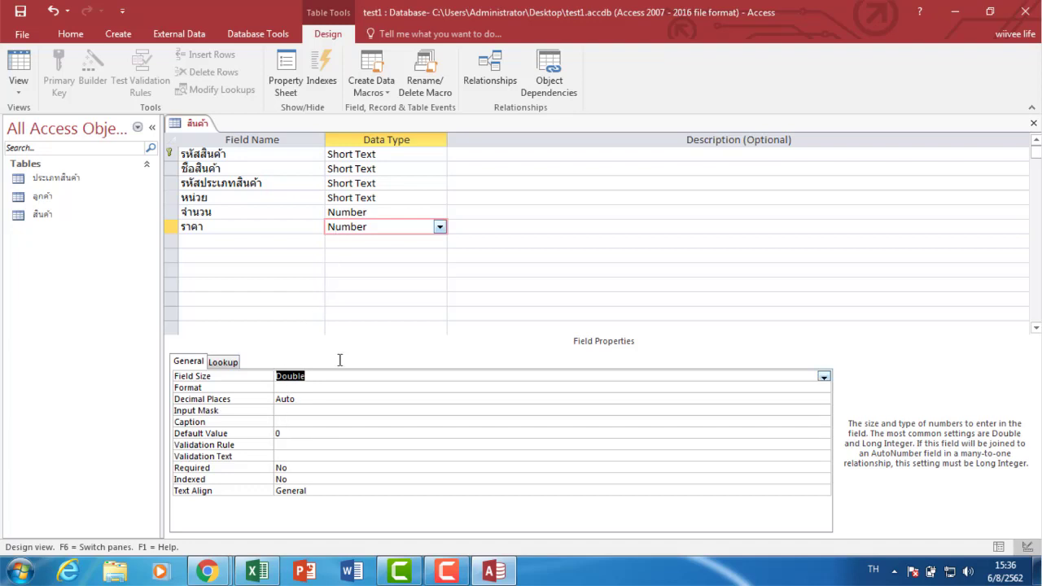
Format the ราคา field as Currency with 2 decimal places.
{"action": "left_click", "coordinate": [290, 399]}
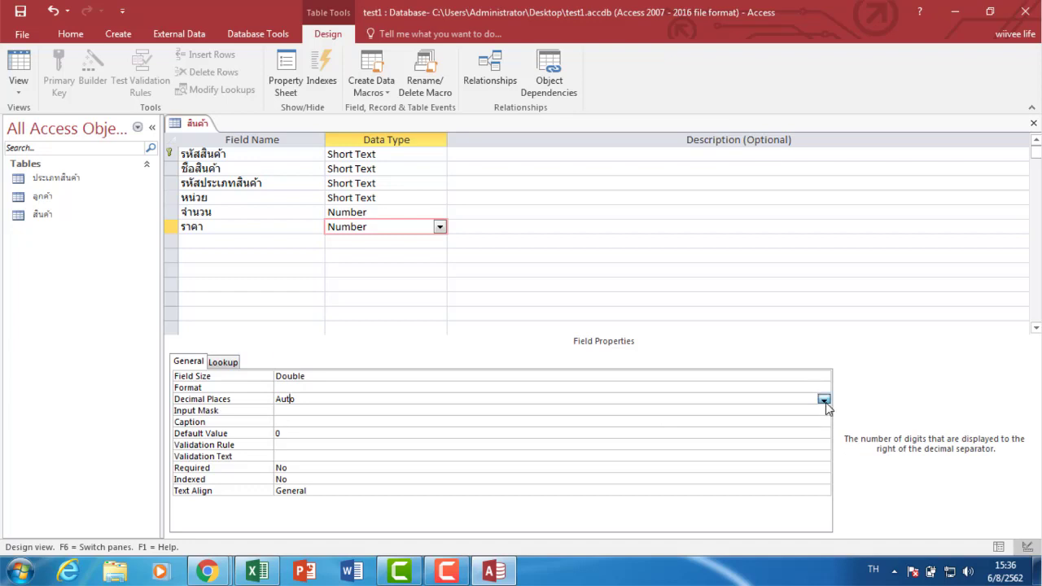
{"action": "left_click", "coordinate": [824, 399]}
{"action": "left_click", "coordinate": [303, 254]}
{"action": "left_click", "coordinate": [291, 387]}
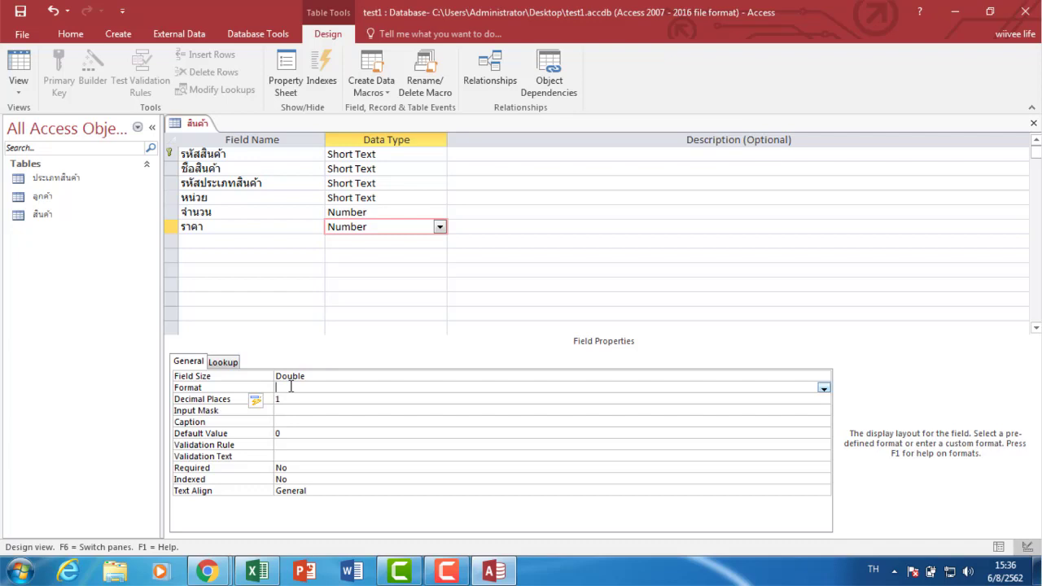
{"action": "left_click", "coordinate": [824, 388]}
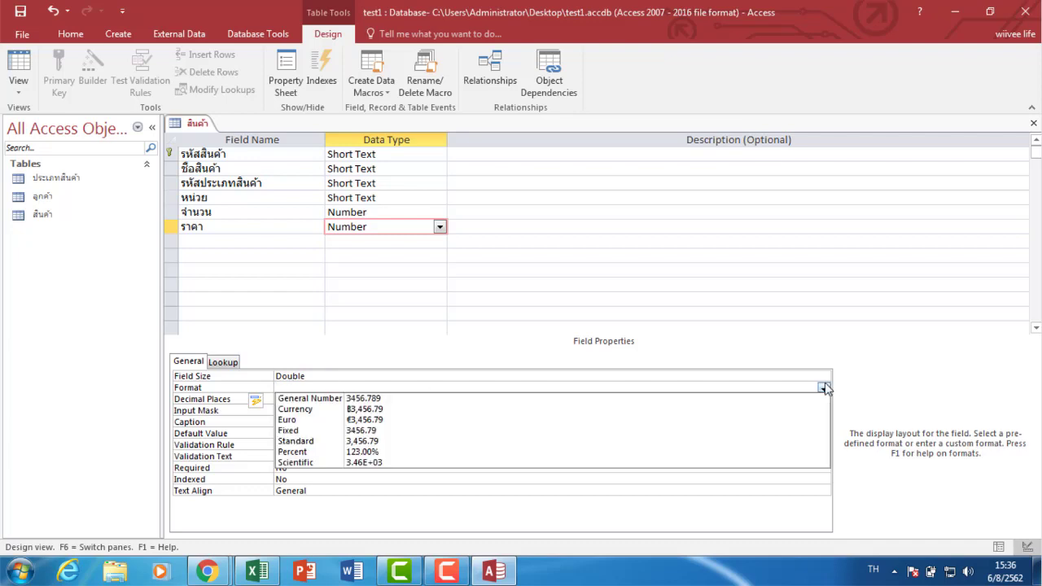
{"action": "left_click", "coordinate": [322, 410]}
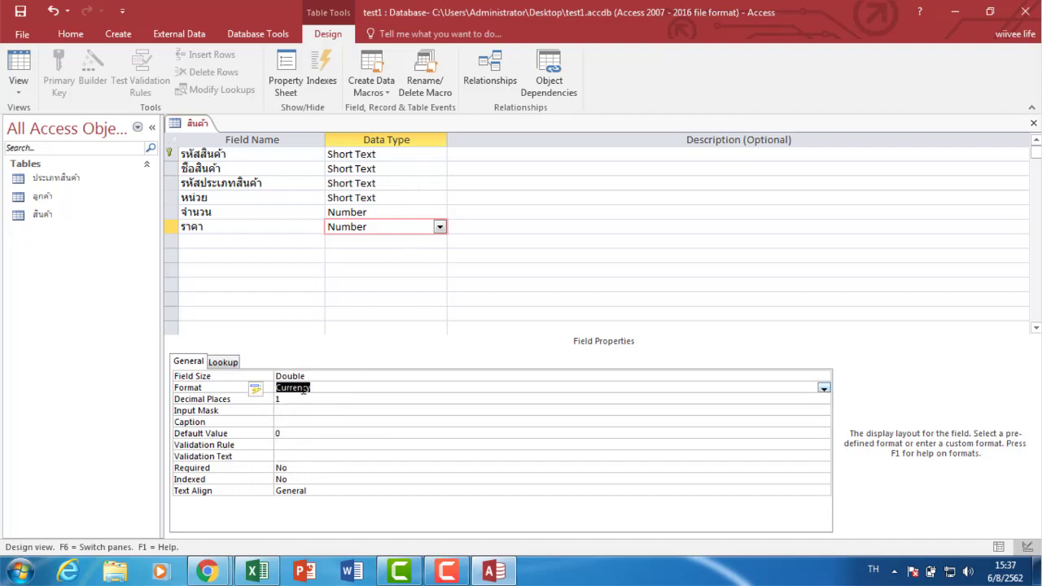
{"action": "left_click", "coordinate": [297, 400]}
{"action": "key", "text": "BackSpace"}
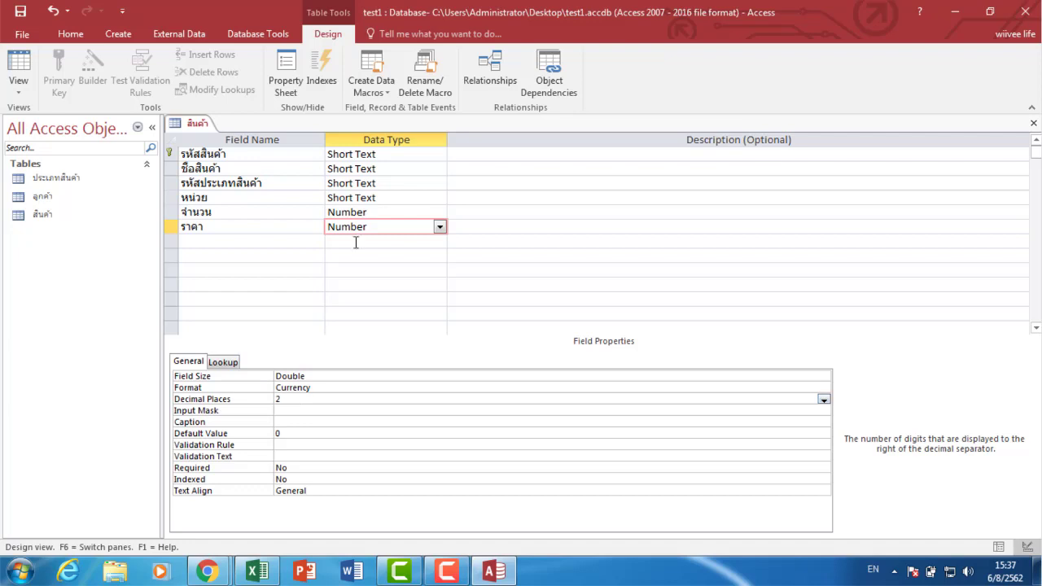
{"action": "left_click", "coordinate": [350, 212]}
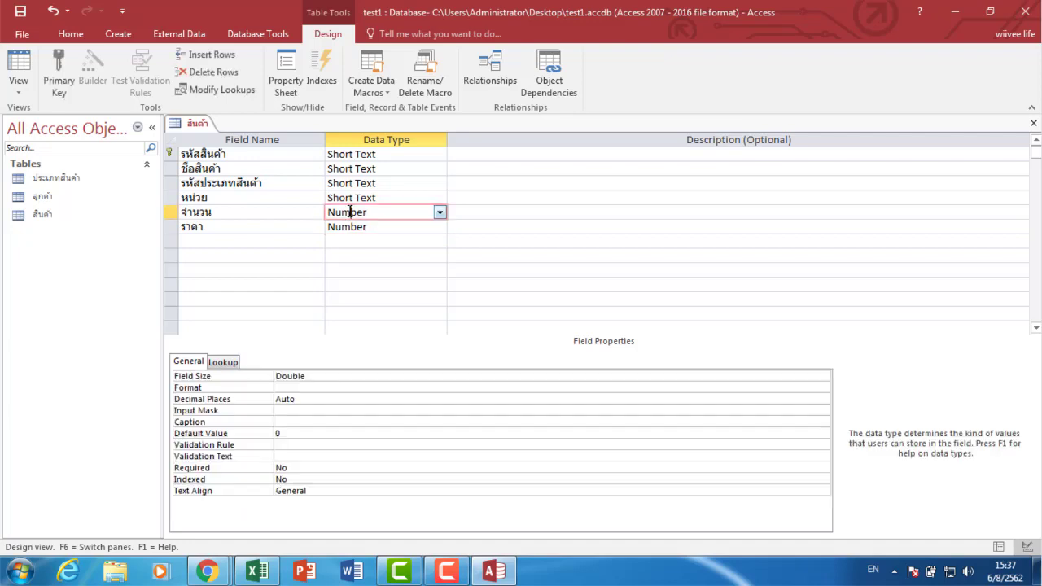
{"action": "left_click", "coordinate": [287, 387]}
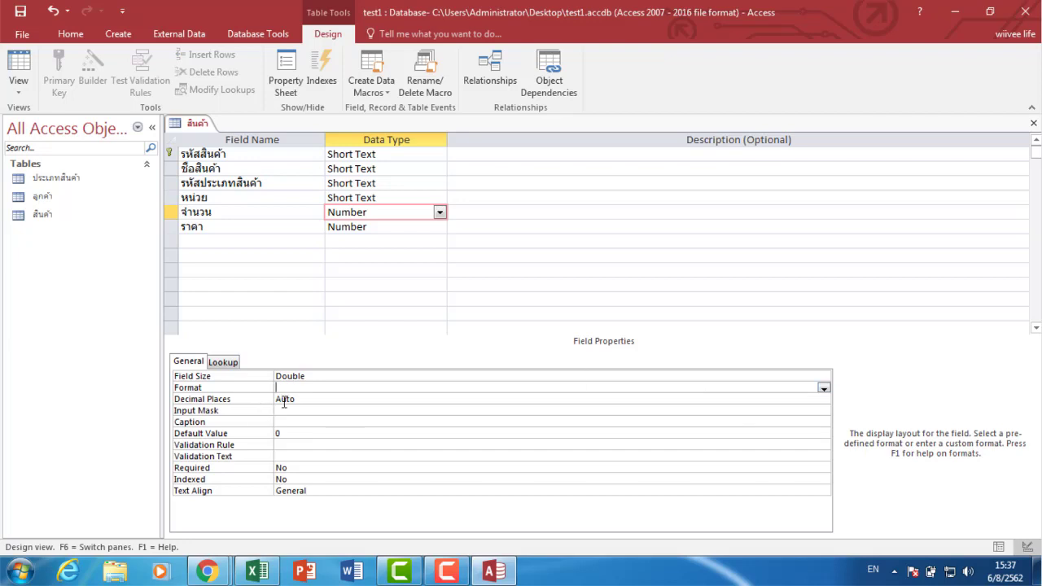
{"action": "left_click", "coordinate": [284, 399]}
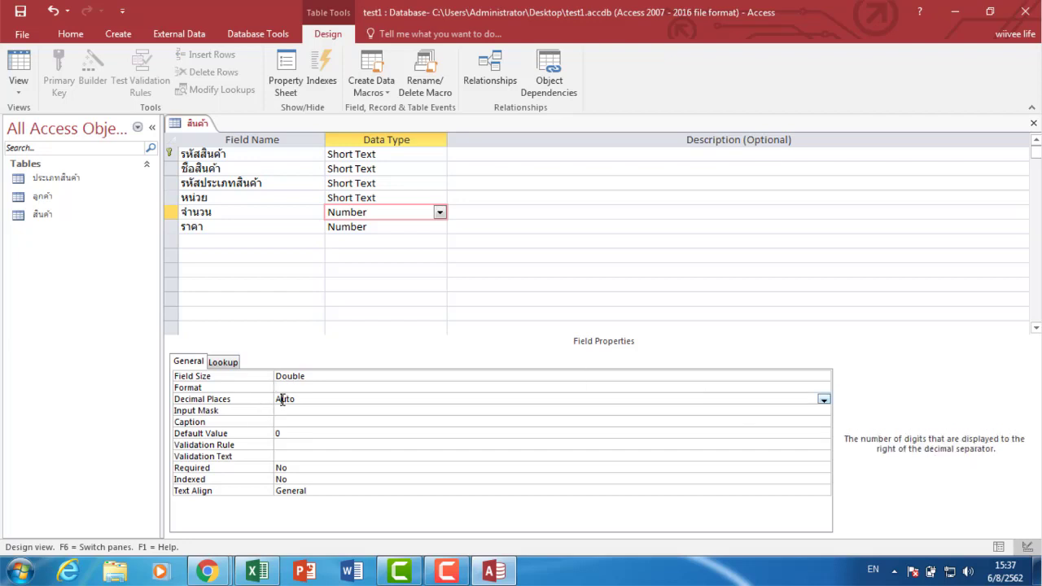
Add a field named ราคารวม and give it the Calculated data type.
{"action": "left_click", "coordinate": [209, 245]}
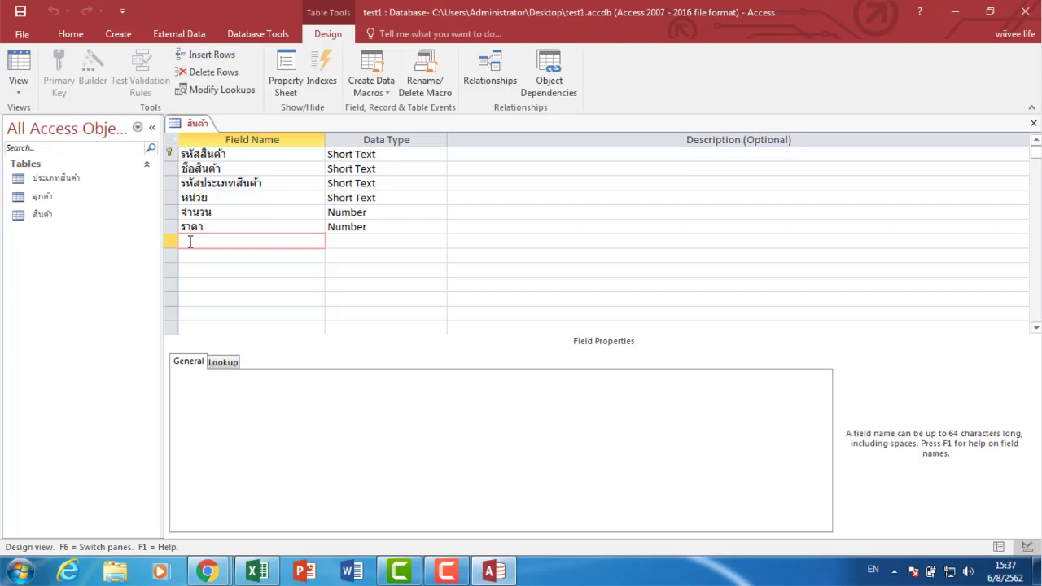
{"action": "type", "text": "ราคารวม"}
{"action": "left_click", "coordinate": [355, 241]}
{"action": "left_click", "coordinate": [440, 241]}
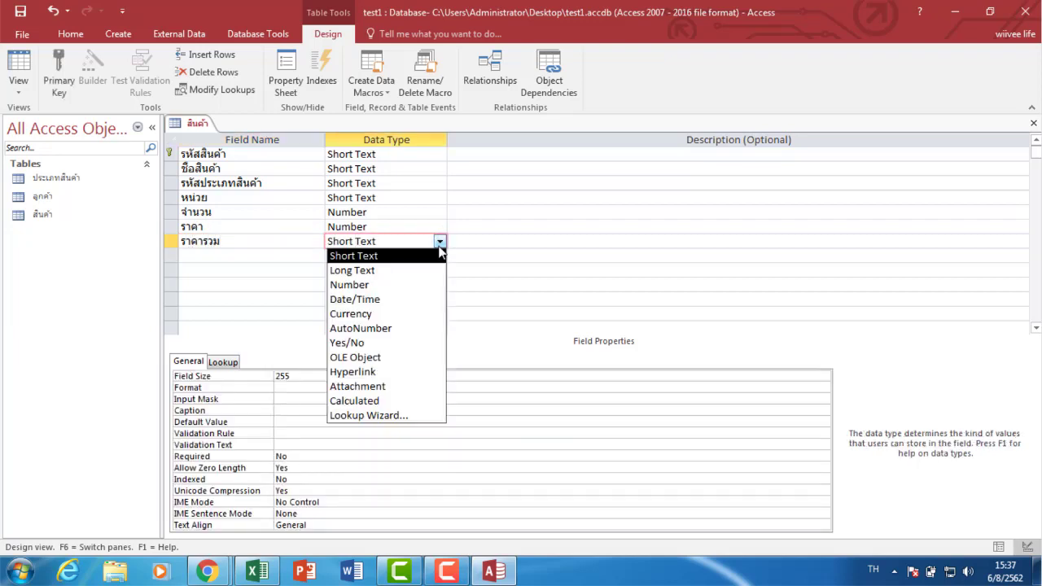
{"action": "left_click", "coordinate": [386, 418]}
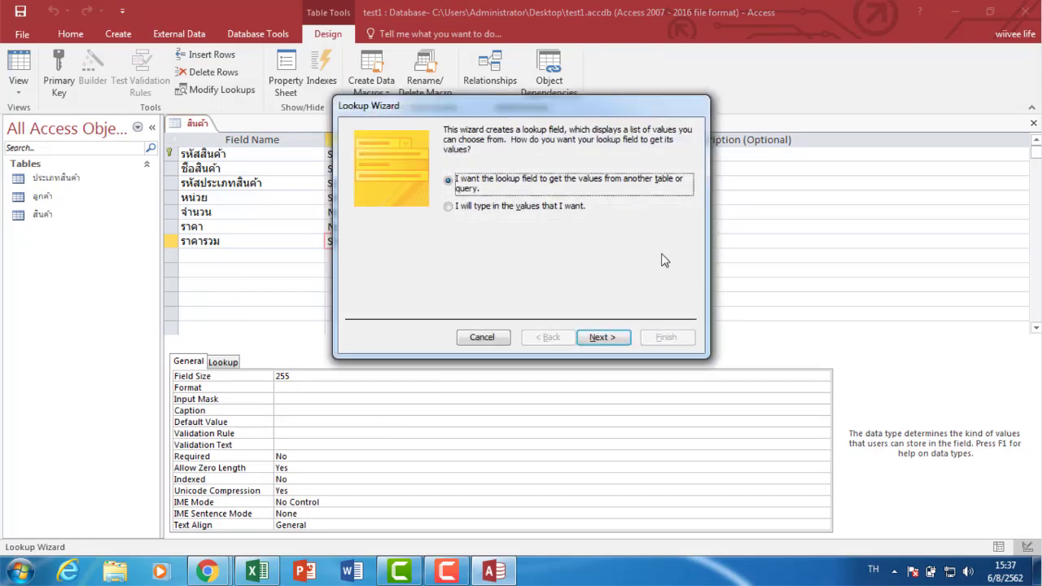
{"action": "left_click", "coordinate": [482, 337]}
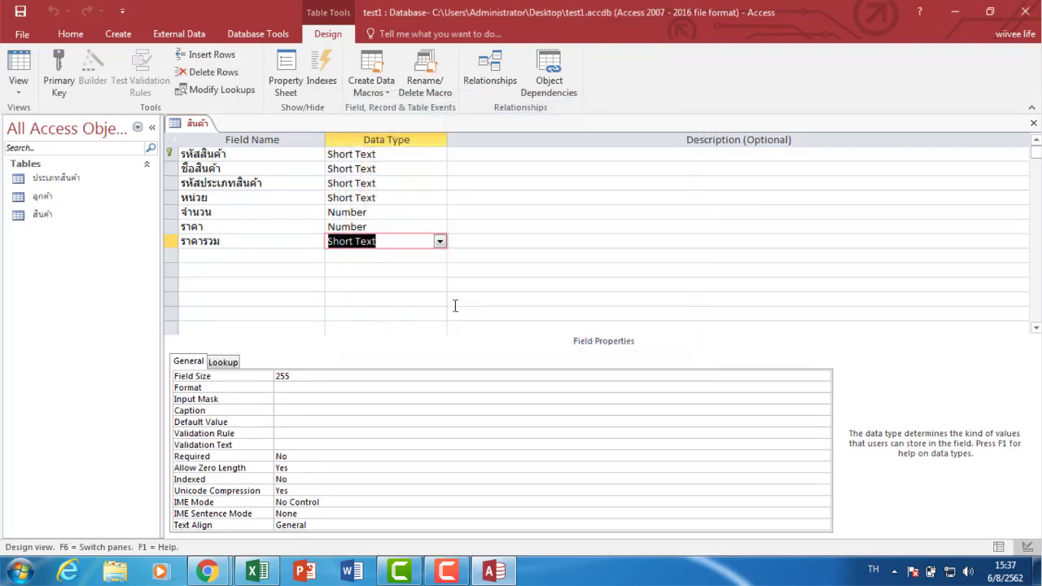
{"action": "left_click", "coordinate": [440, 241]}
{"action": "left_click", "coordinate": [363, 403]}
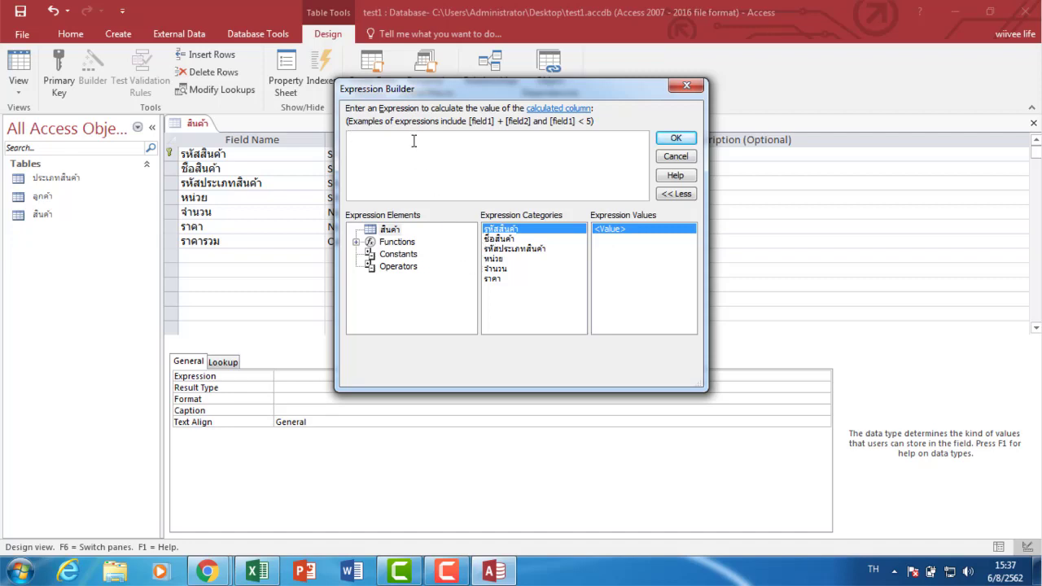
Build the expression [จำนวน] * [ราคา] for the ราคารวม field and accept it.
{"action": "double_click", "coordinate": [495, 271]}
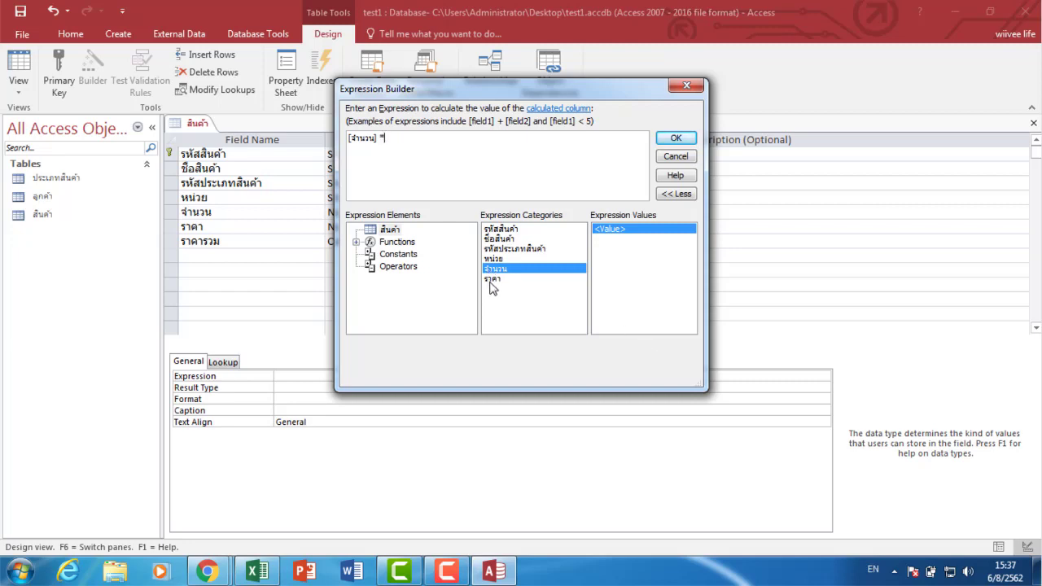
{"action": "double_click", "coordinate": [492, 280]}
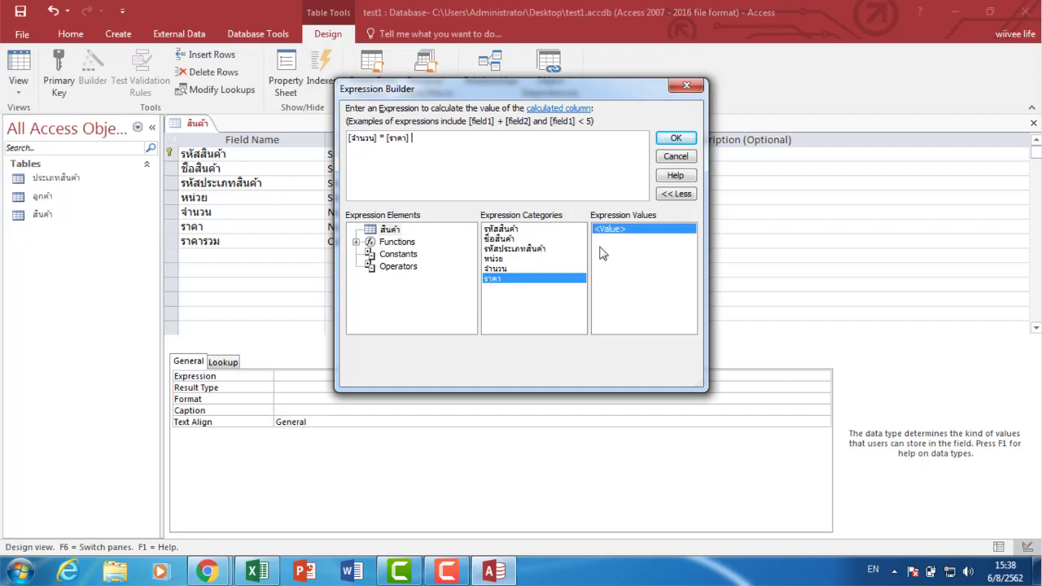
{"action": "left_click", "coordinate": [674, 140]}
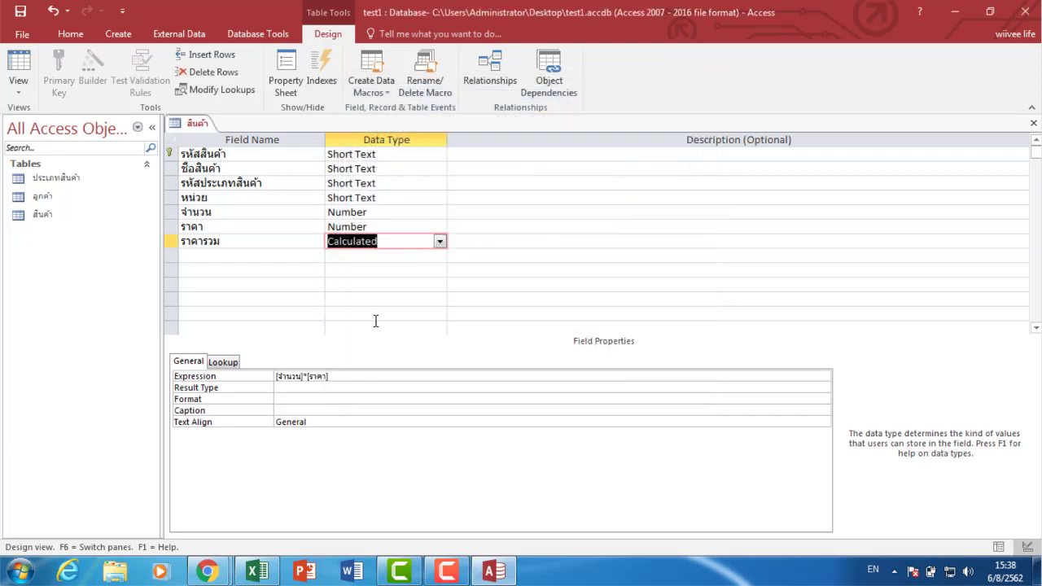
Set the display format of the calculated ราคารวม field to Currency.
{"action": "left_click", "coordinate": [297, 401]}
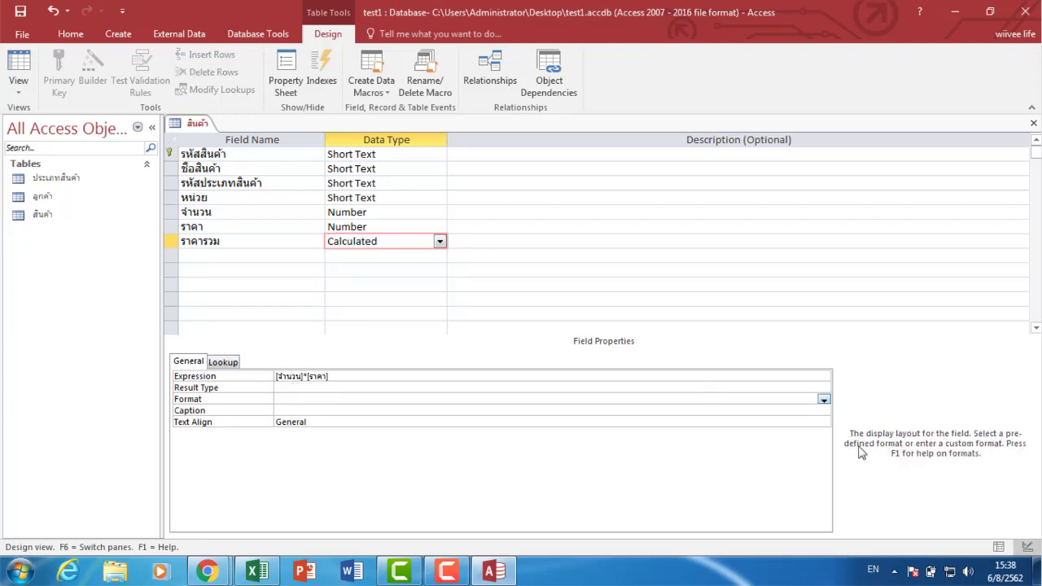
{"action": "left_click", "coordinate": [824, 401]}
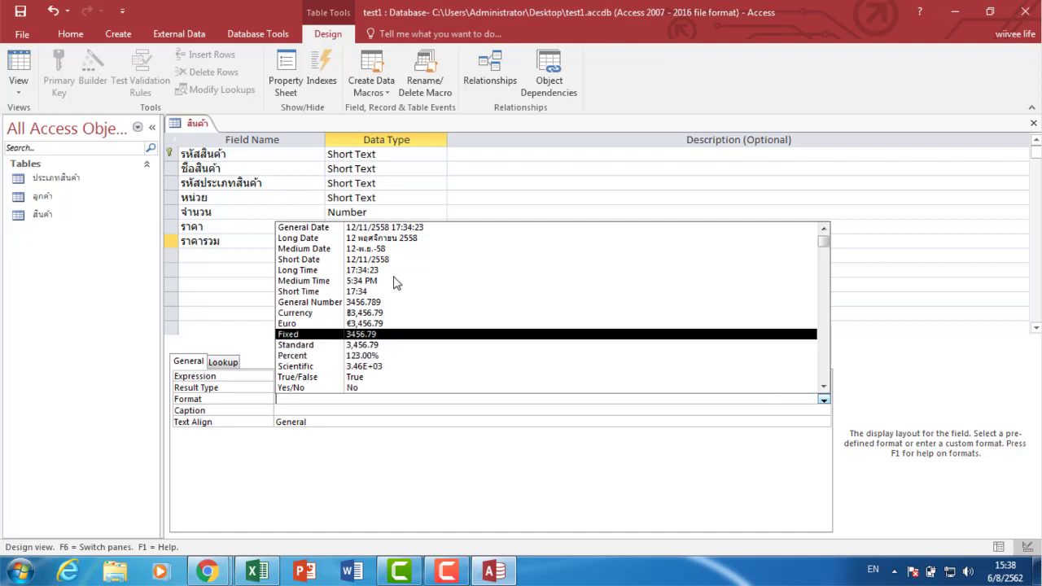
{"action": "left_click", "coordinate": [366, 316]}
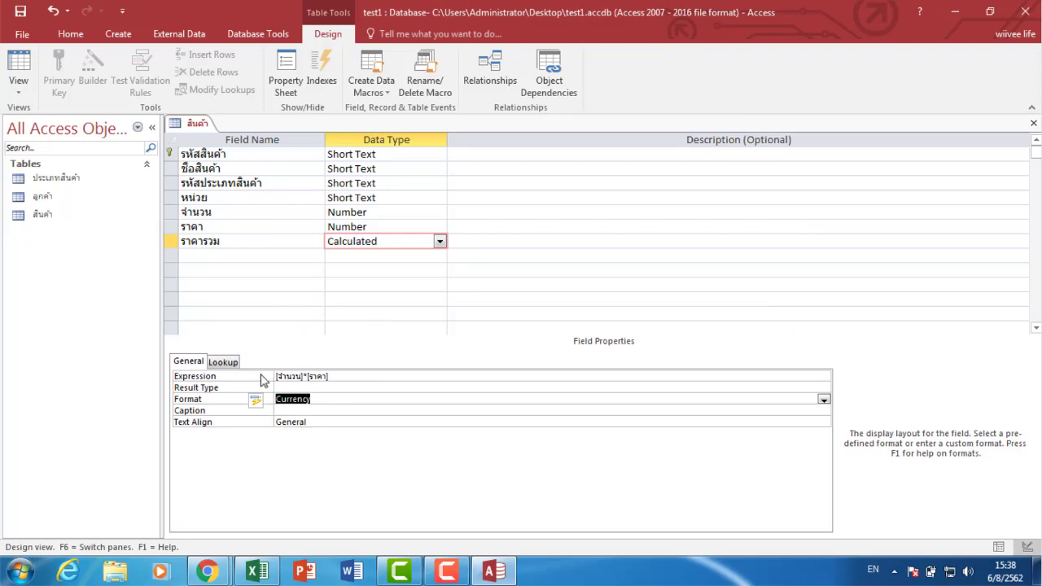
Set the result type of the calculated ราคารวม field to Double.
{"action": "left_click", "coordinate": [233, 366]}
{"action": "left_click", "coordinate": [189, 362]}
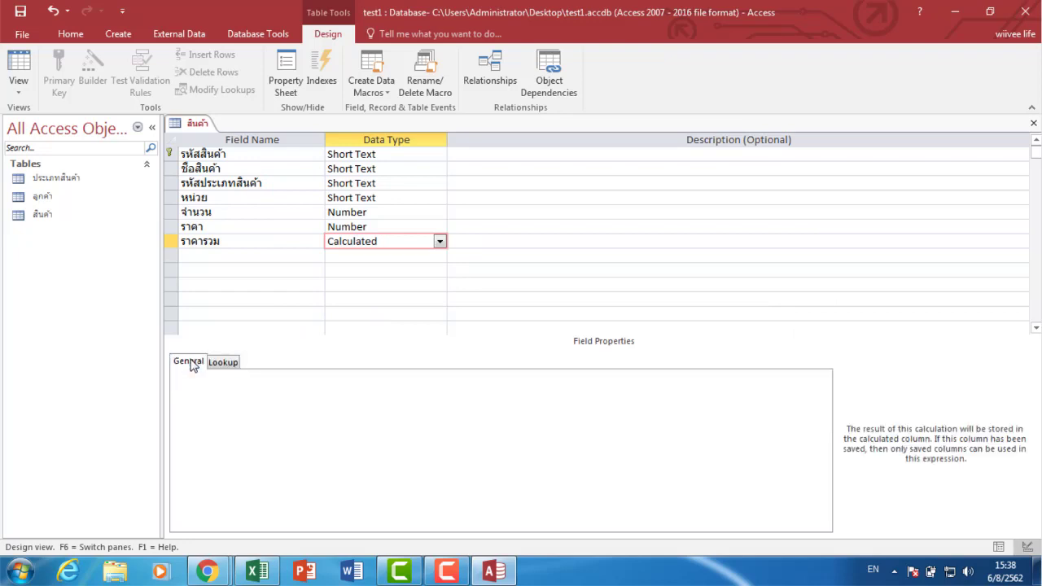
{"action": "left_click", "coordinate": [294, 389]}
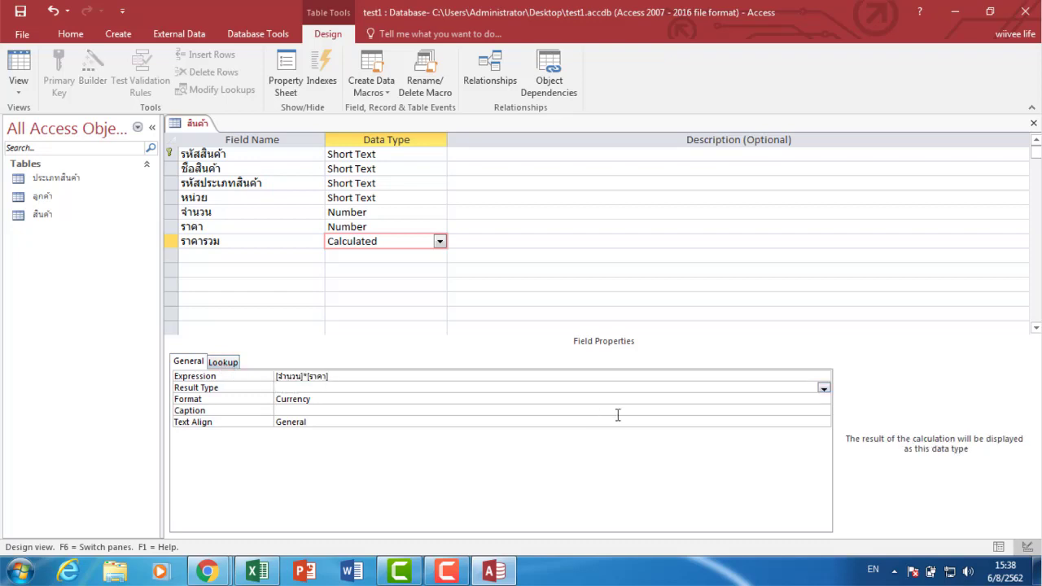
{"action": "left_click", "coordinate": [824, 389]}
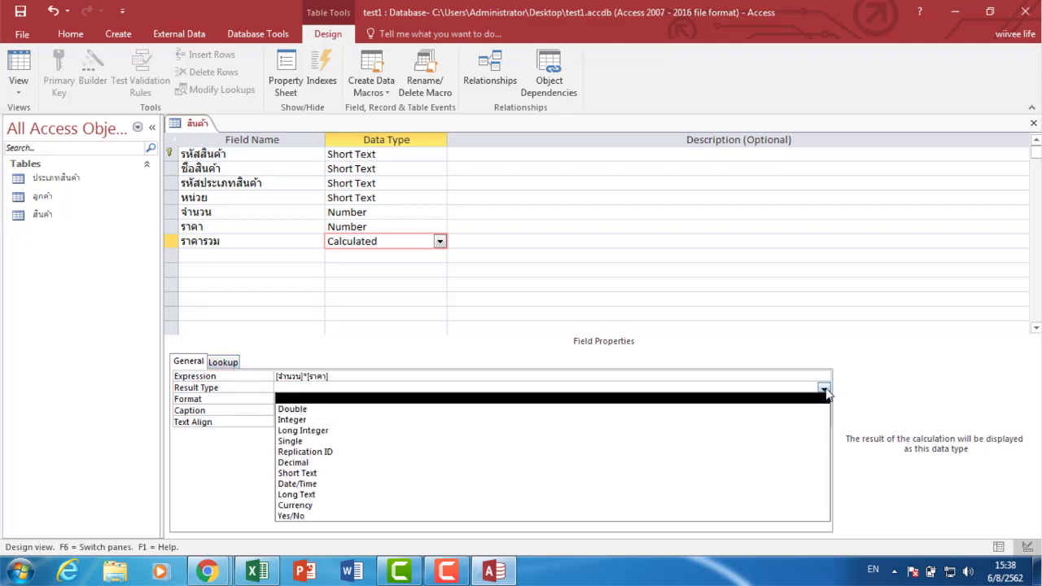
{"action": "left_click", "coordinate": [290, 409]}
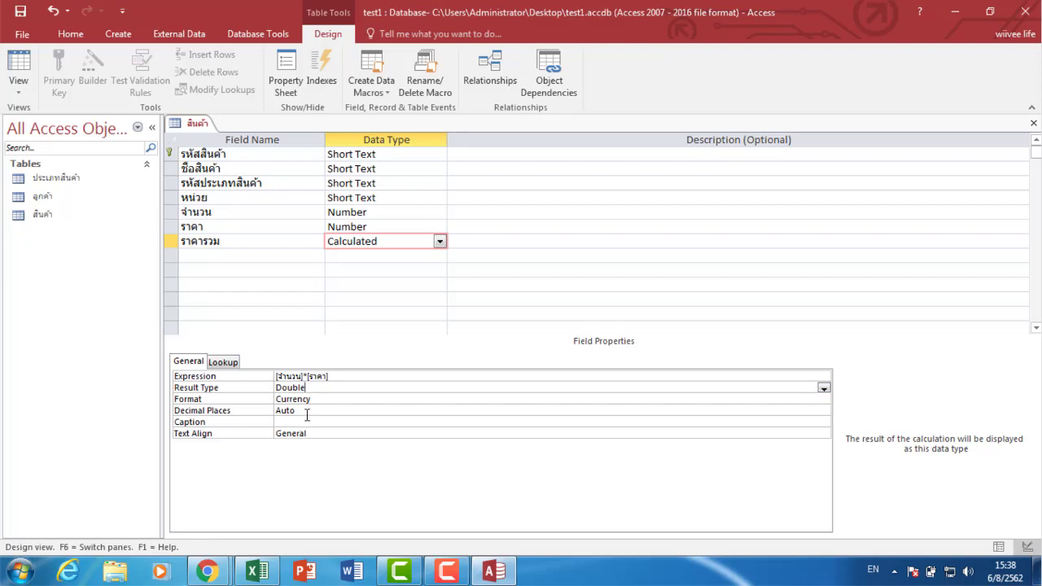
Set the ราคารวม field to 2 decimal places and save the table design.
{"action": "left_click", "coordinate": [307, 409]}
{"action": "left_click", "coordinate": [824, 411]}
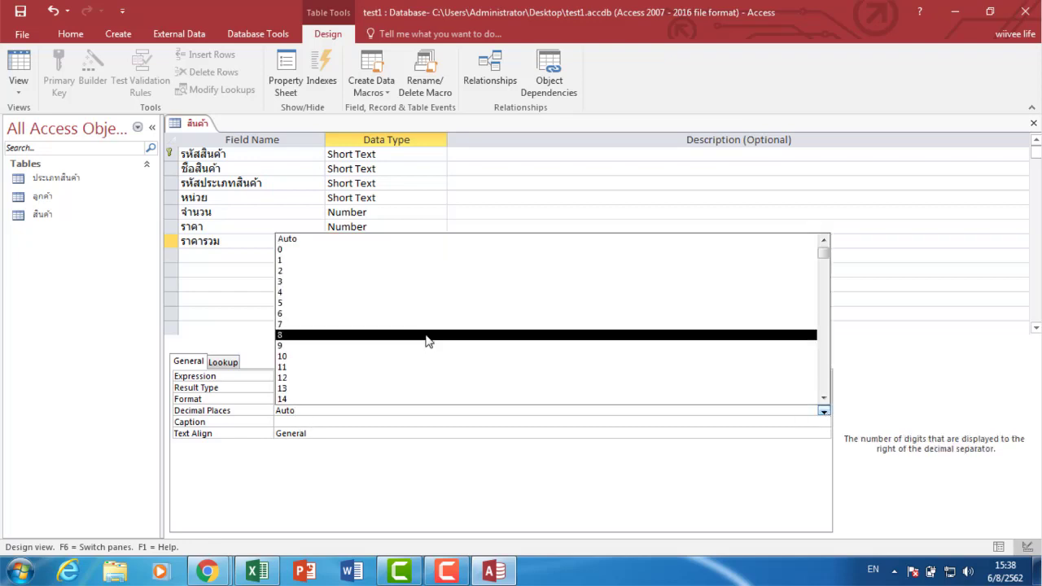
{"action": "left_click", "coordinate": [290, 271]}
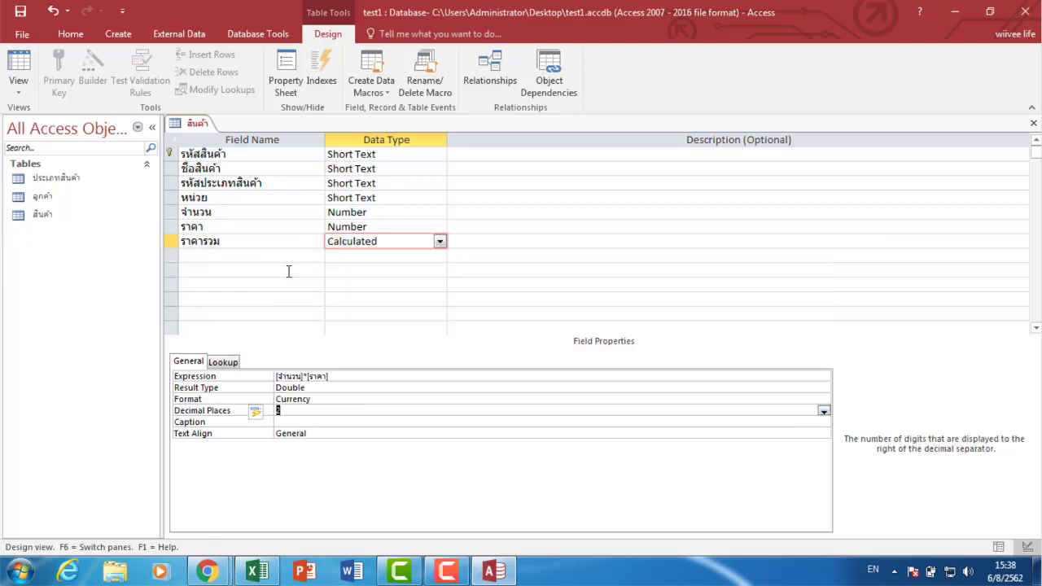
{"action": "left_click", "coordinate": [297, 411]}
{"action": "key", "text": "ctrl+s"}
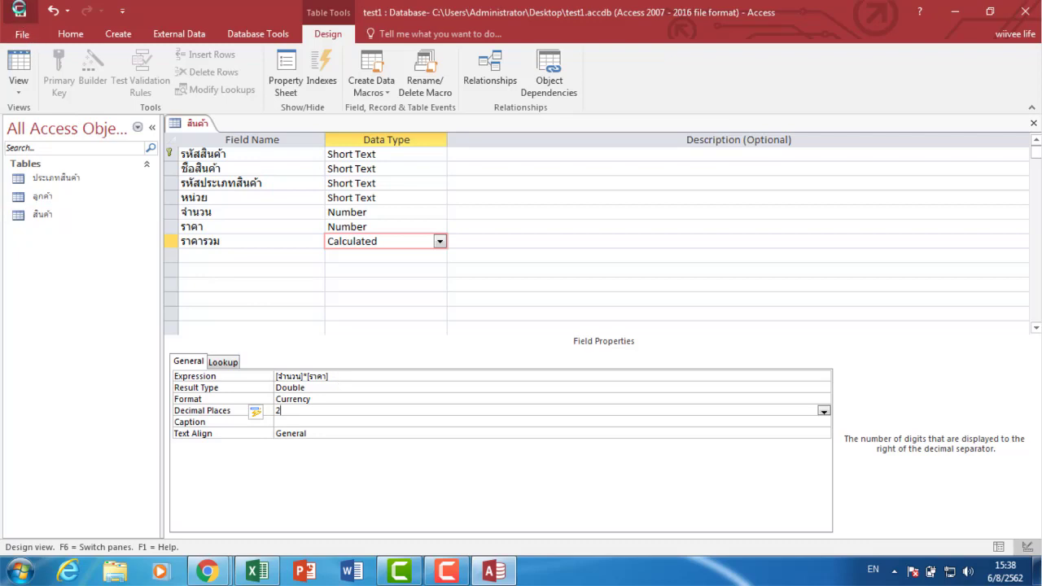
Add a field named รหัสลูกค้า below ราคารวม in the สินค้า table.
{"action": "left_click", "coordinate": [204, 254]}
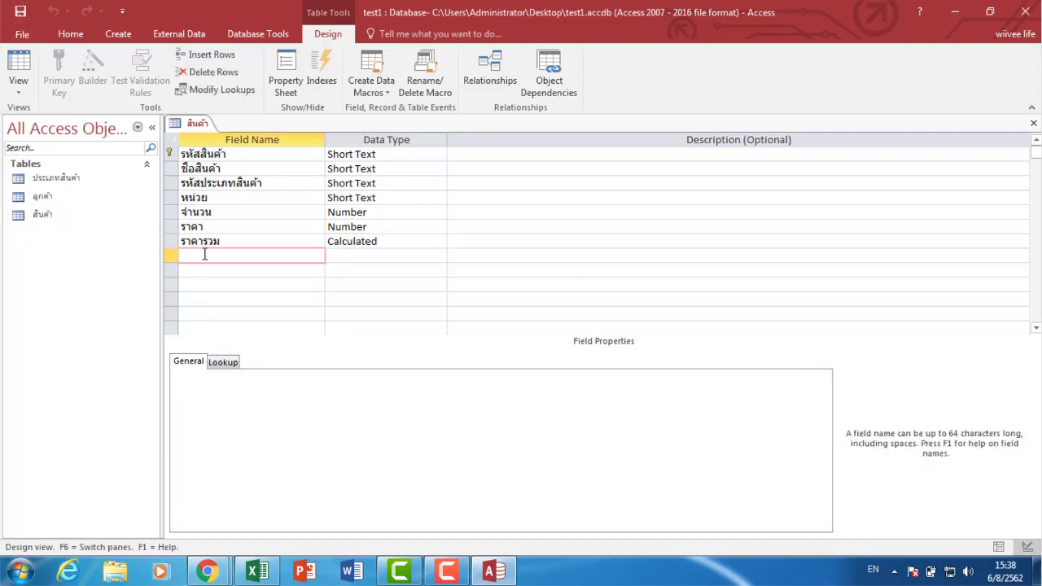
{"action": "type", "text": "is"}
{"action": "key", "text": "alt+shift"}
{"action": "type", "text": "รหัสลูกค้า"}
{"action": "left_click", "coordinate": [366, 252]}
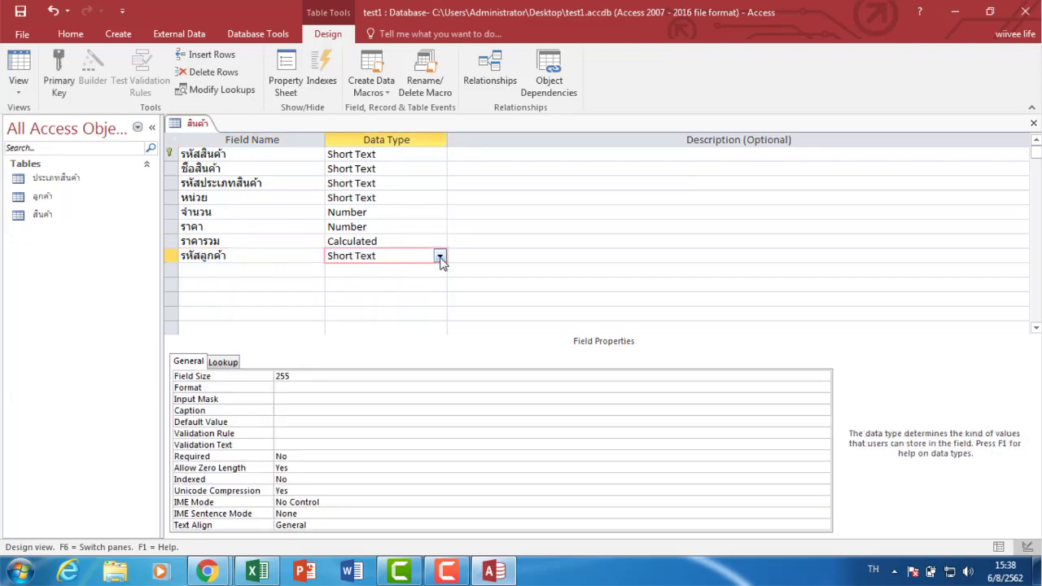
Start the Lookup Wizard for the รหัสลูกค้า field and choose the ลูกค้า table as the source of its values.
{"action": "left_click", "coordinate": [440, 257]}
{"action": "left_click", "coordinate": [368, 429]}
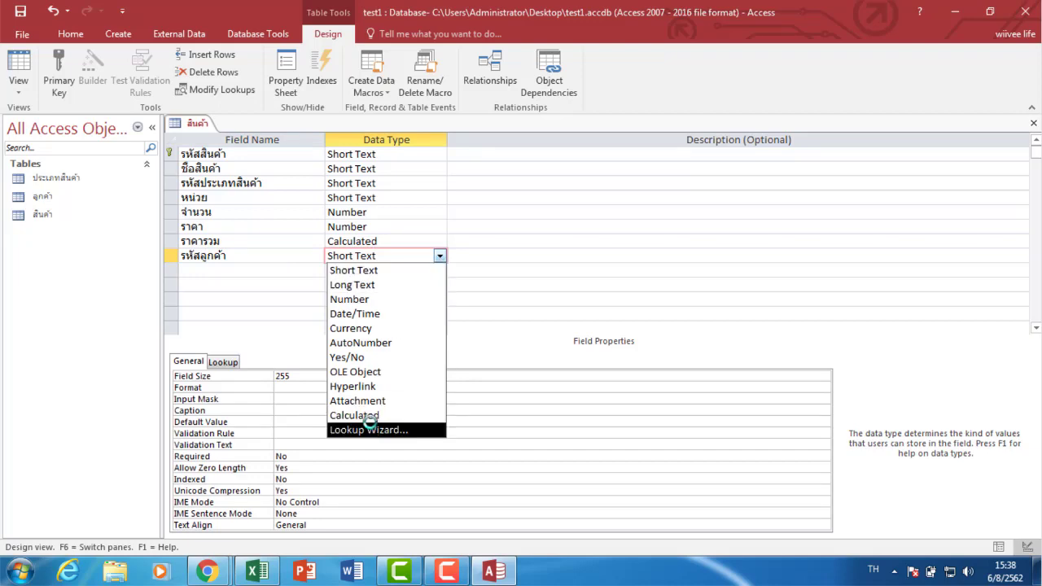
{"action": "left_click", "coordinate": [612, 343]}
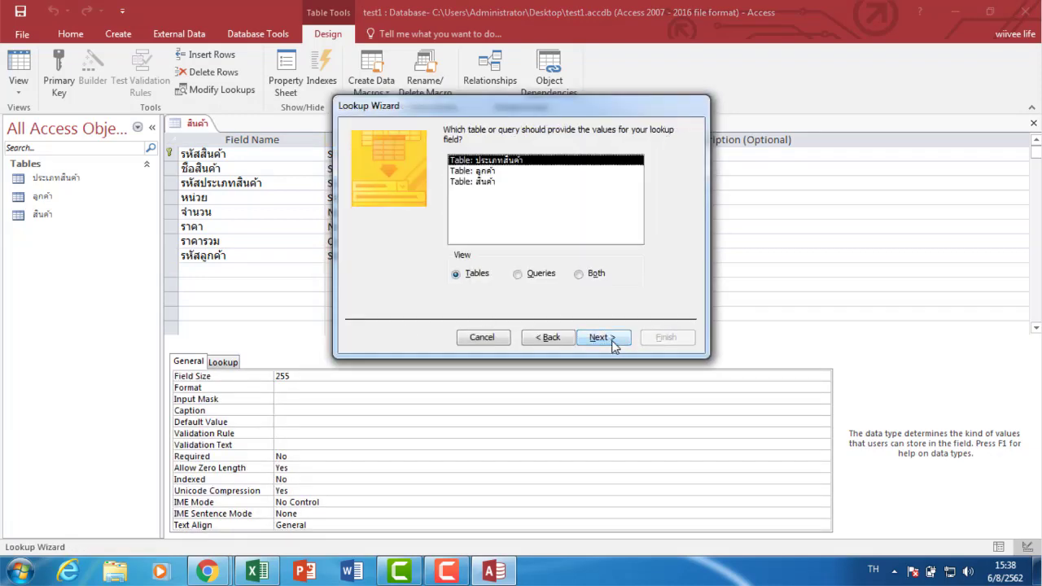
{"action": "left_click", "coordinate": [494, 173]}
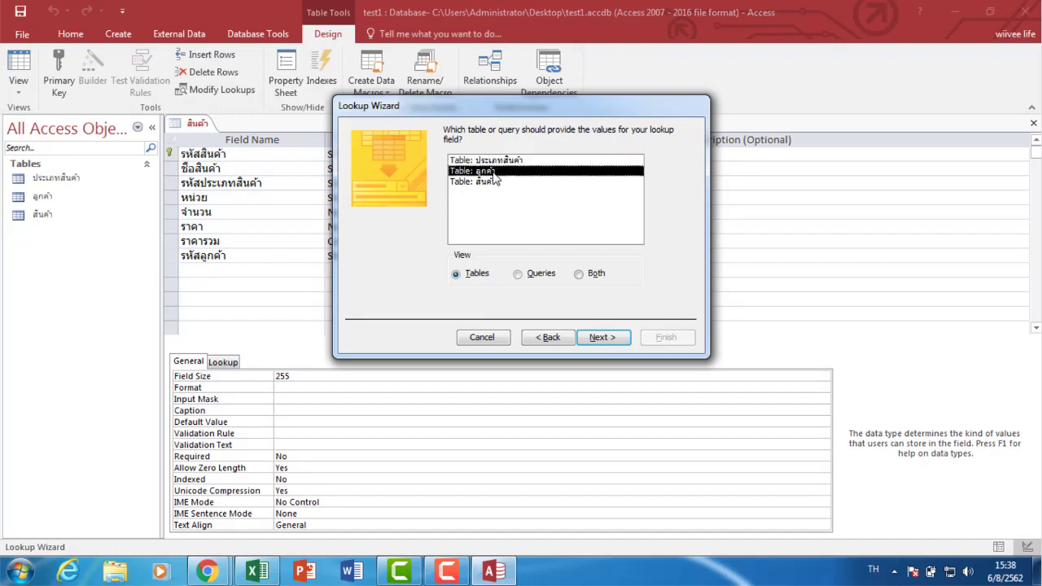
{"action": "left_click", "coordinate": [604, 337]}
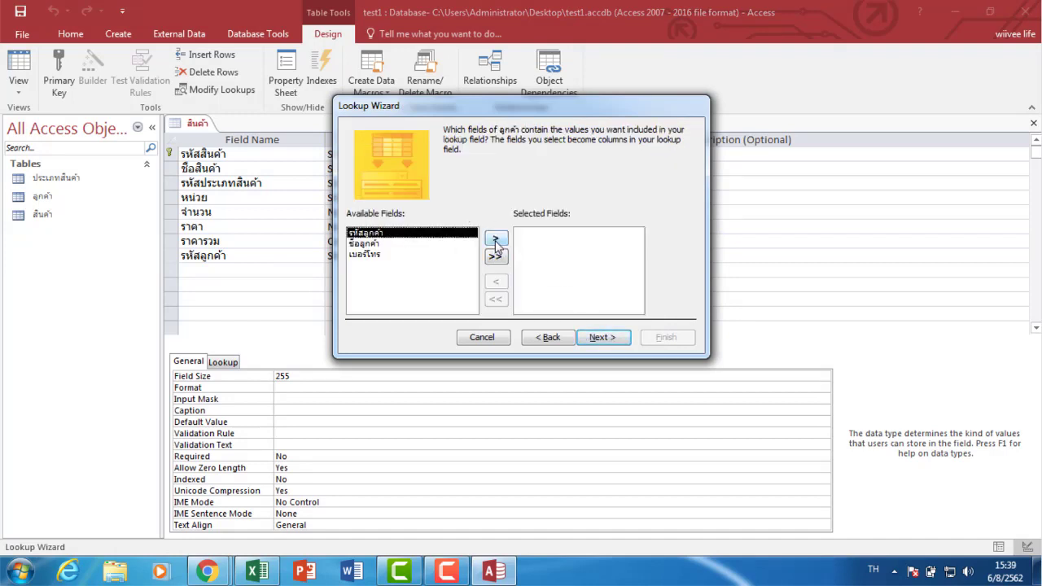
Include รหัสลูกค้า and ชื่อลูกค้า as lookup columns without a sort order, finish the wizard and save the table.
{"action": "left_click", "coordinate": [496, 238]}
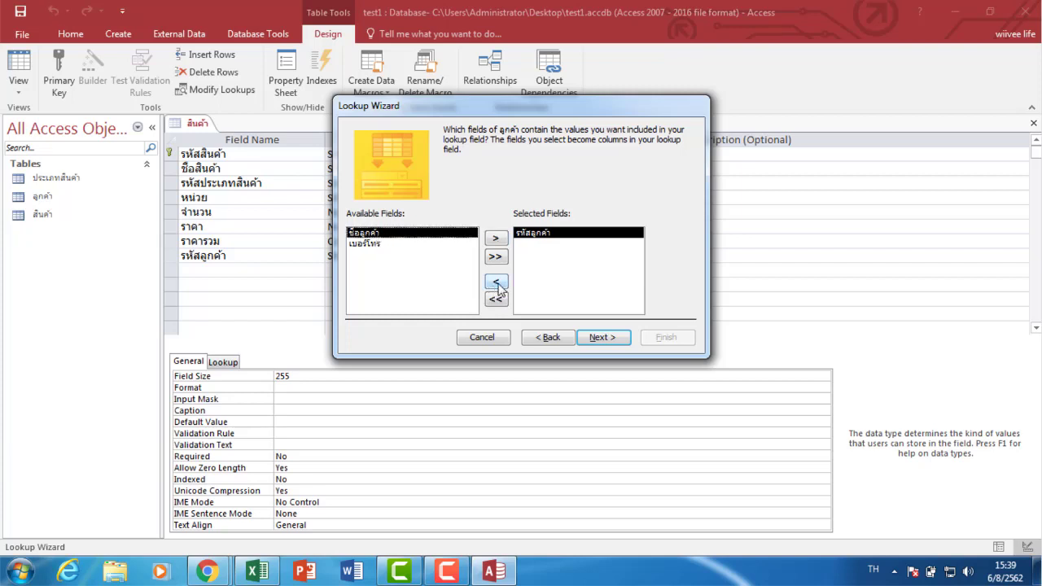
{"action": "left_click", "coordinate": [496, 238]}
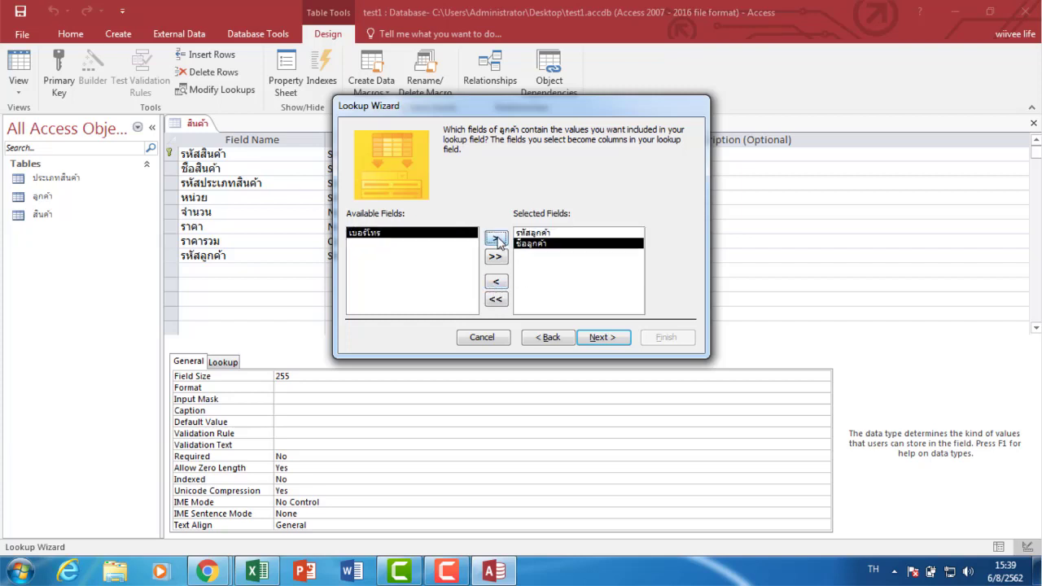
{"action": "left_click", "coordinate": [603, 340]}
{"action": "left_click", "coordinate": [603, 340]}
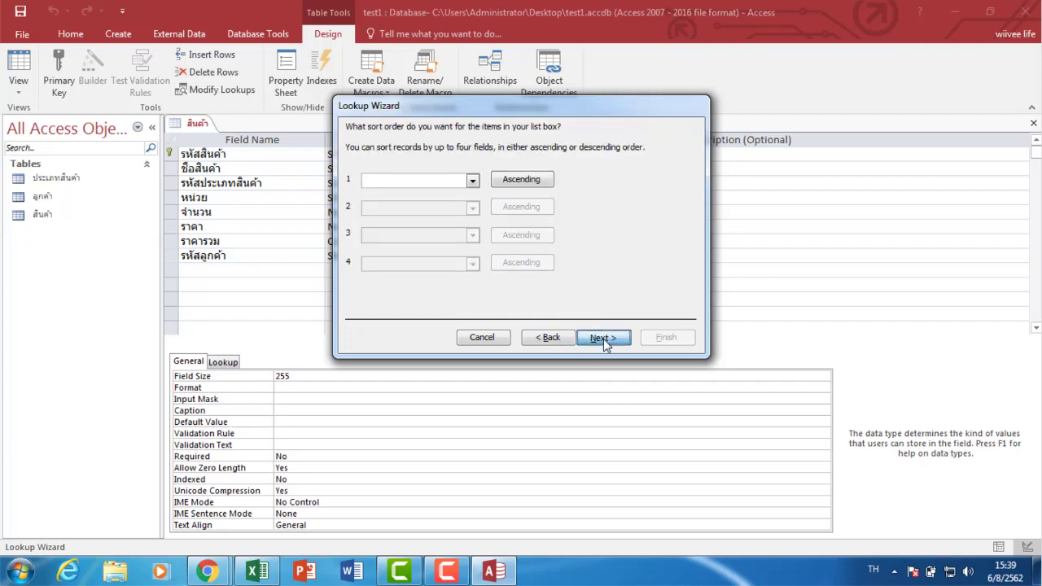
{"action": "left_click", "coordinate": [640, 339]}
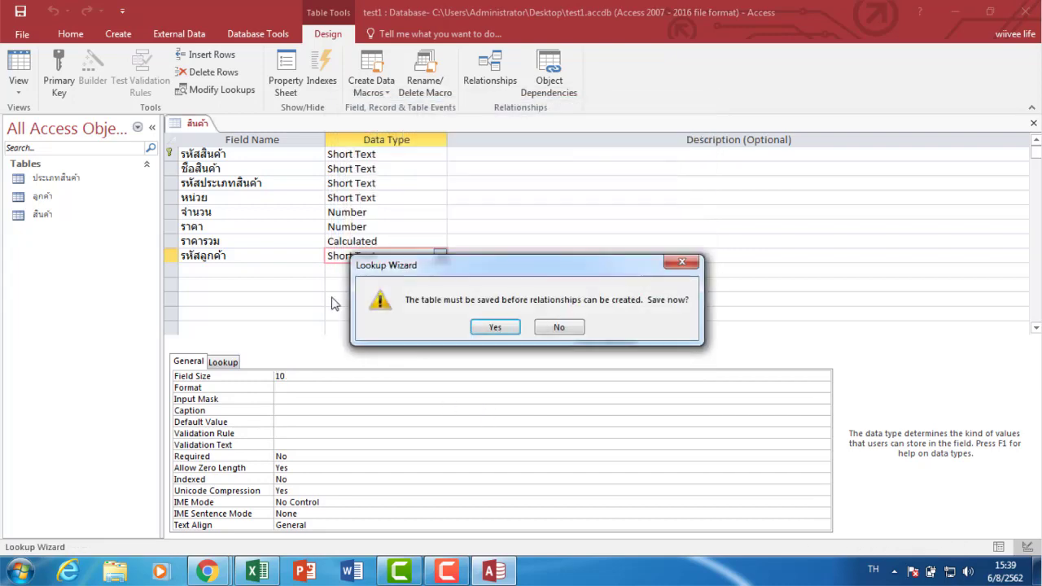
{"action": "left_click", "coordinate": [491, 326]}
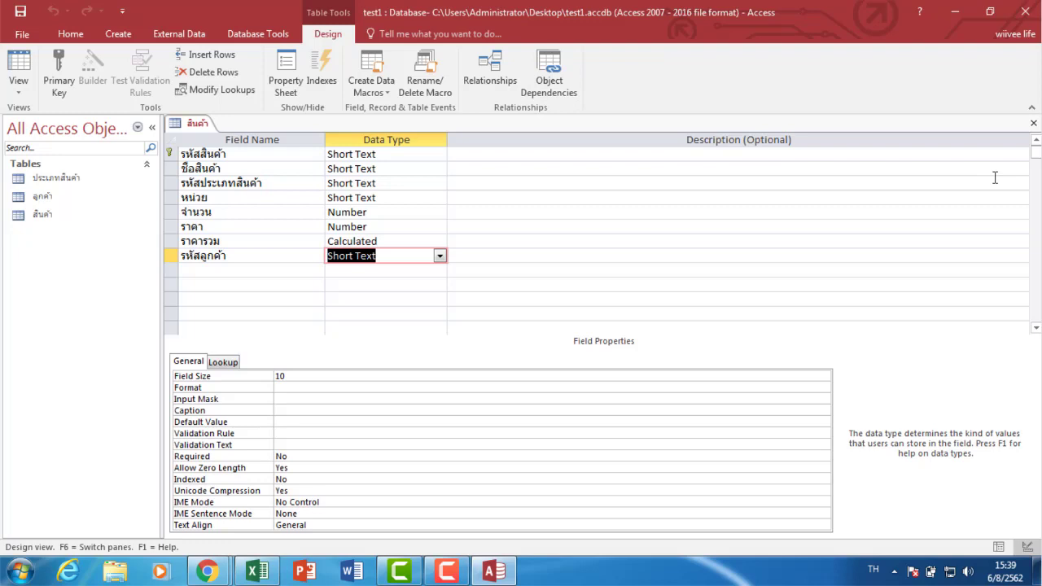
Close the สินค้า table design and open the database's Relationships layout.
{"action": "left_click", "coordinate": [1033, 123]}
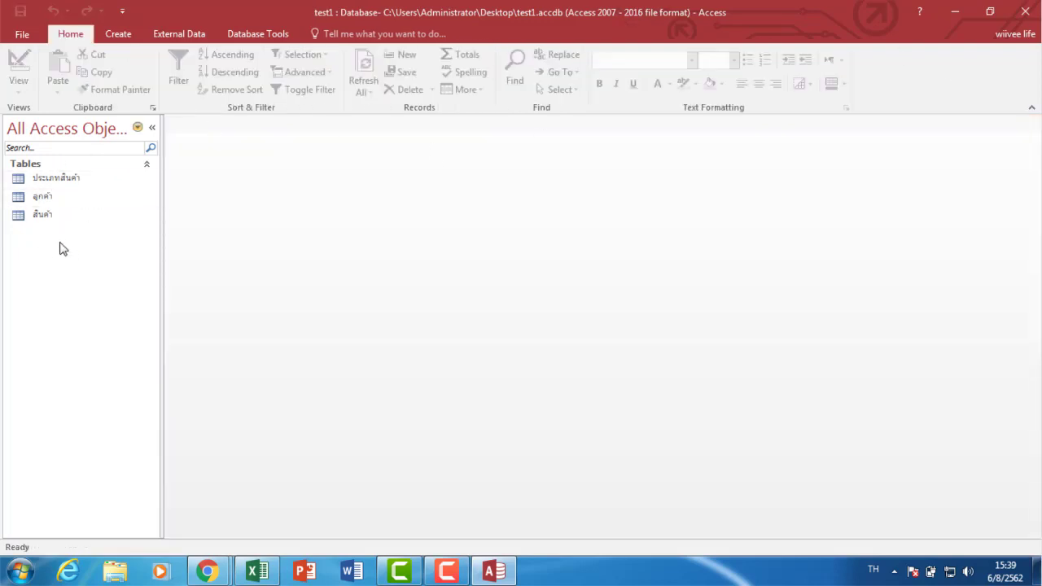
{"action": "left_click", "coordinate": [240, 39]}
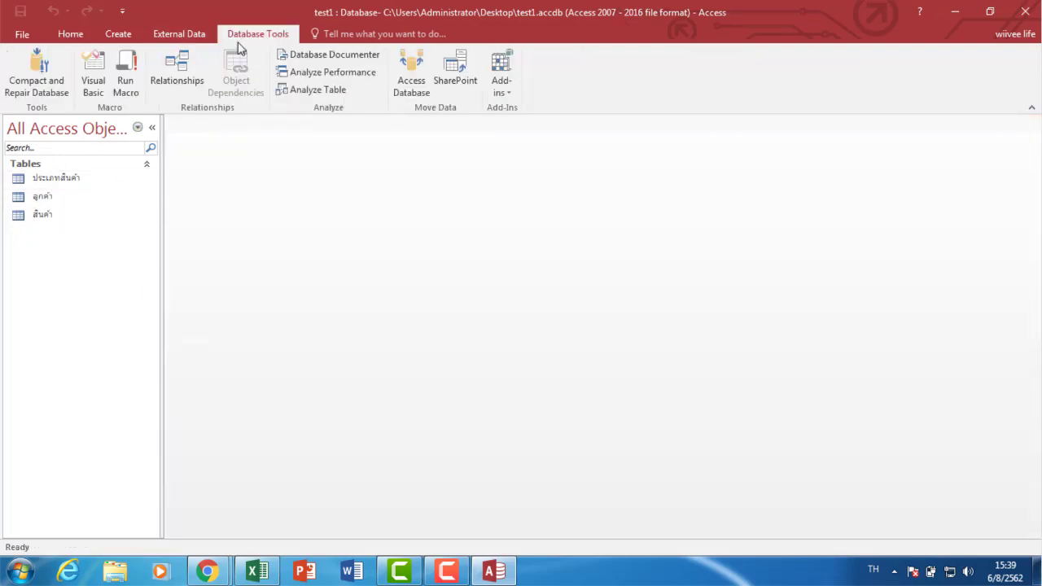
{"action": "left_click", "coordinate": [181, 82]}
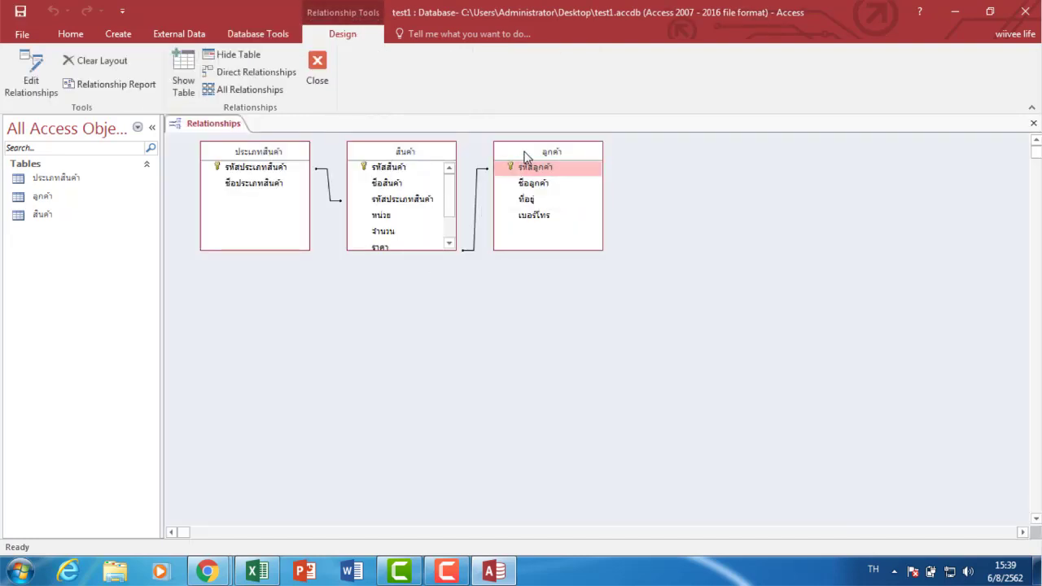
Enforce referential integrity with cascading updates and deletes on the relationship between ลูกค้า and สินค้า.
{"action": "double_click", "coordinate": [477, 194]}
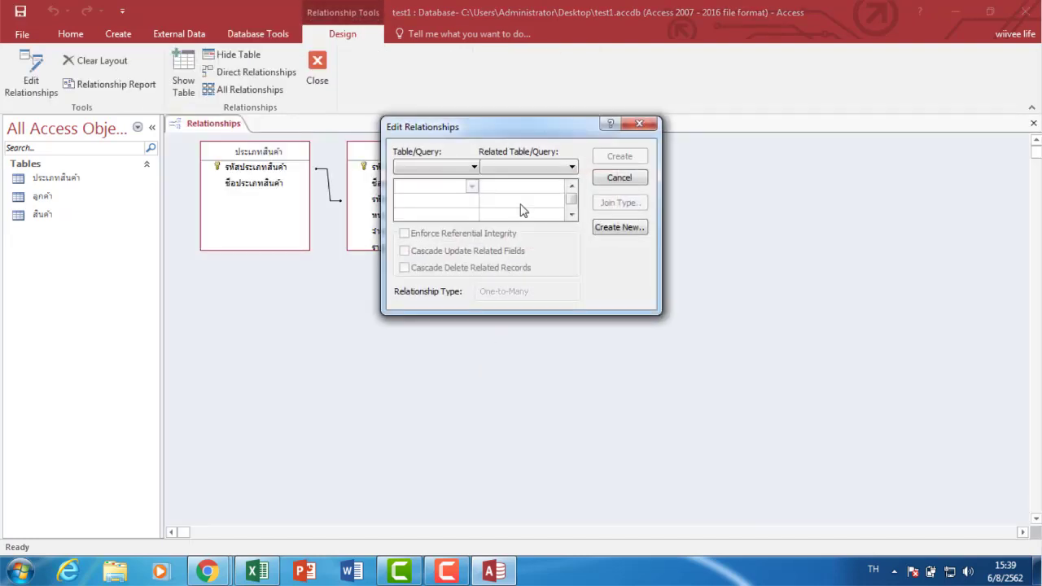
{"action": "left_click", "coordinate": [628, 179]}
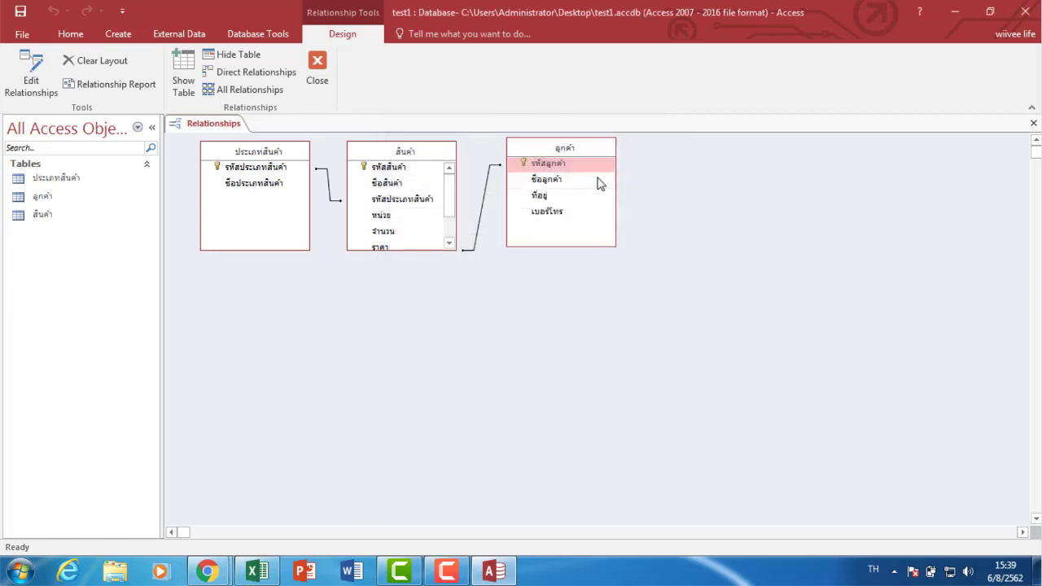
{"action": "double_click", "coordinate": [488, 181]}
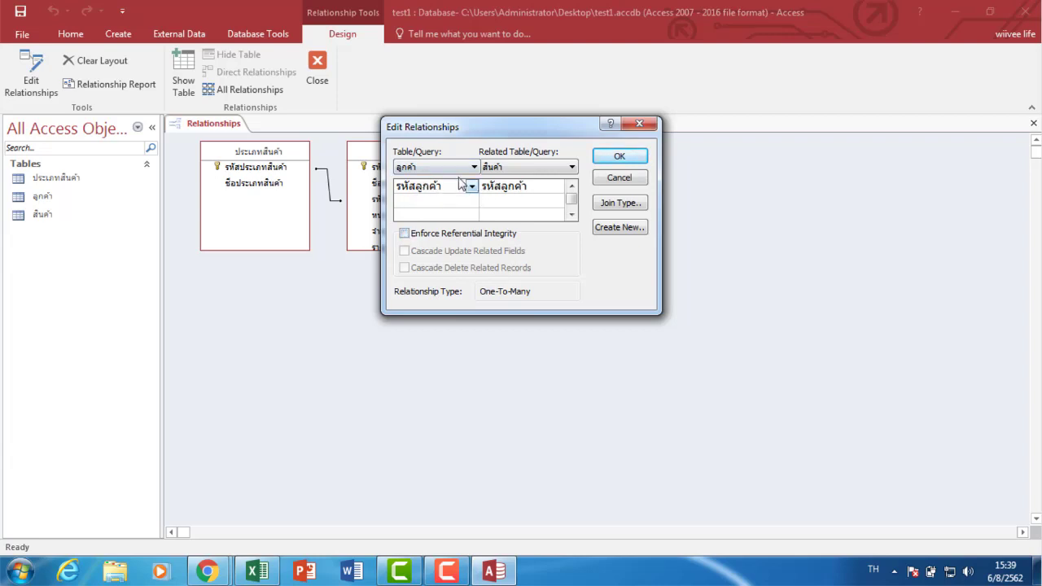
{"action": "left_click_drag", "start_coordinate": [465, 132], "coordinate": [696, 132]}
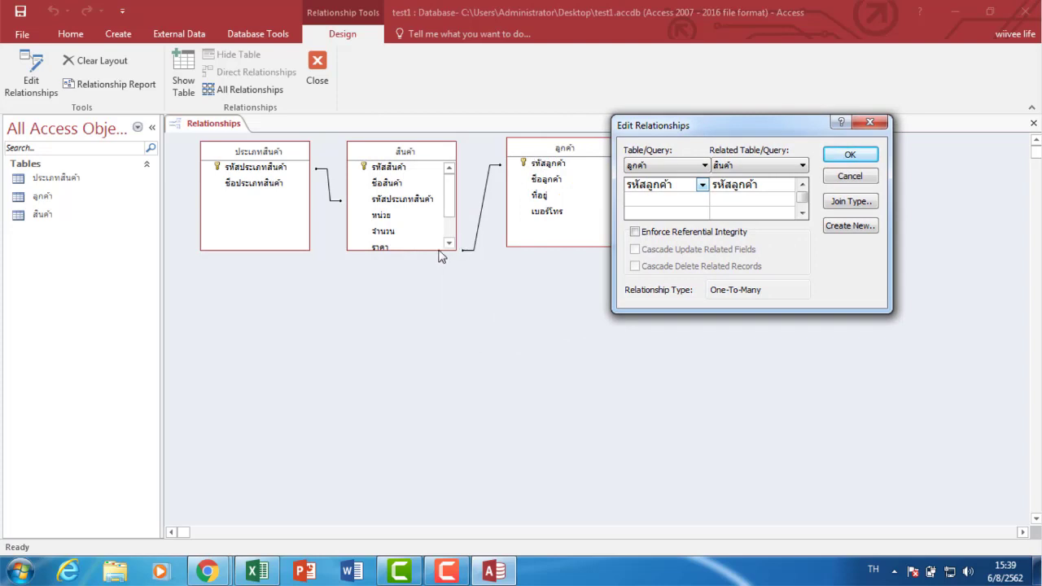
{"action": "left_click", "coordinate": [635, 232]}
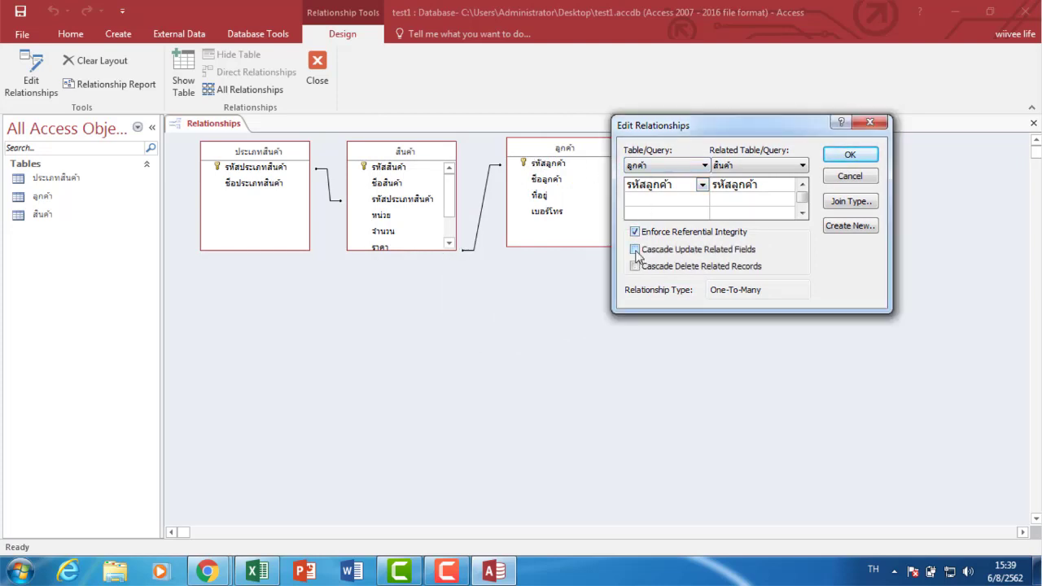
{"action": "left_click", "coordinate": [635, 250]}
{"action": "left_click", "coordinate": [635, 266]}
{"action": "left_click", "coordinate": [841, 157]}
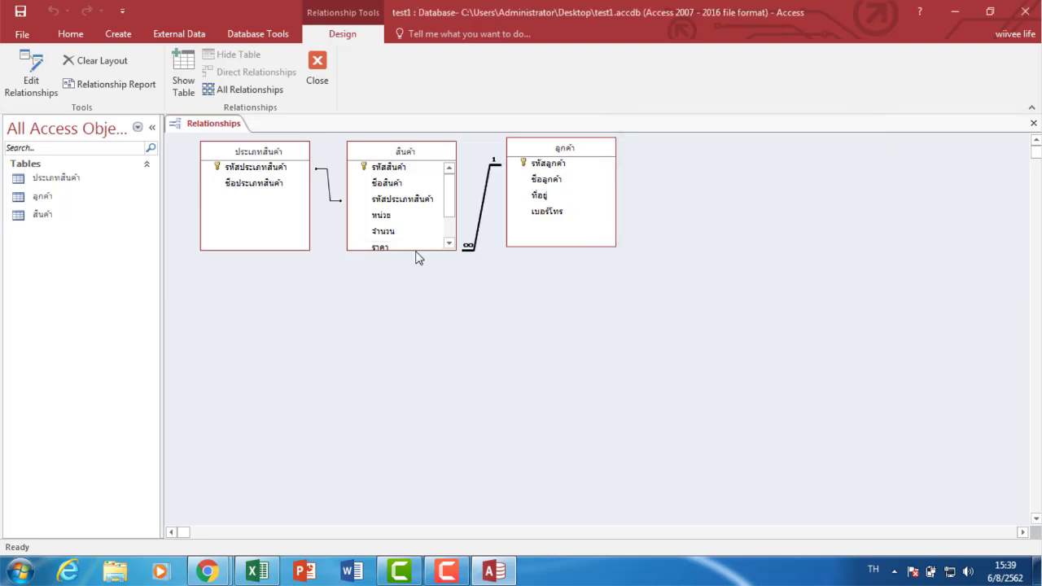
Lengthen the สินค้า box to show all fields, and enforce referential integrity with cascading updates and deletes on its relationship to ประเภทสินค้า.
{"action": "left_click_drag", "start_coordinate": [417, 255], "coordinate": [412, 286]}
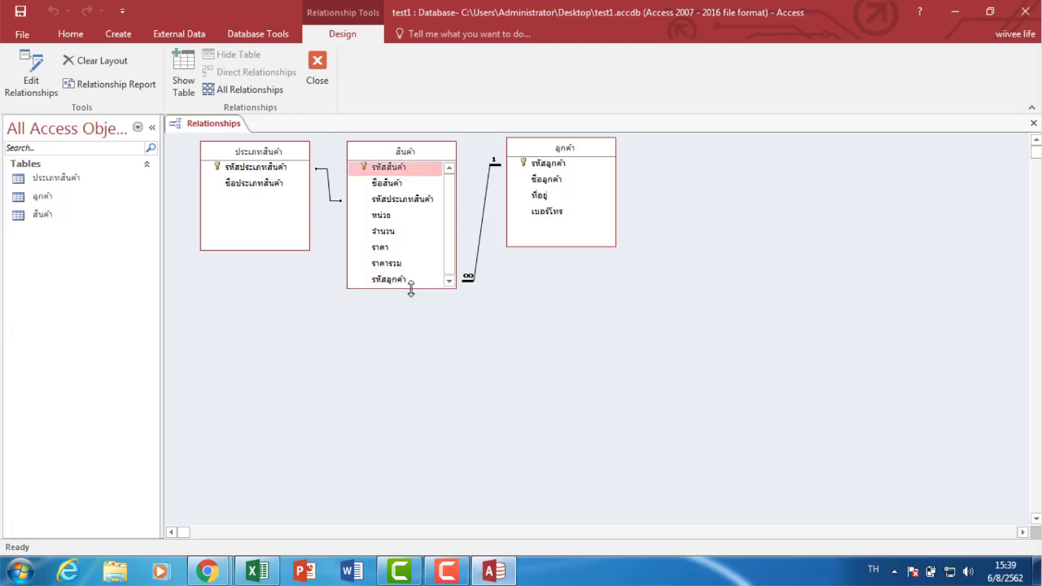
{"action": "left_click", "coordinate": [331, 196]}
{"action": "double_click", "coordinate": [332, 195]}
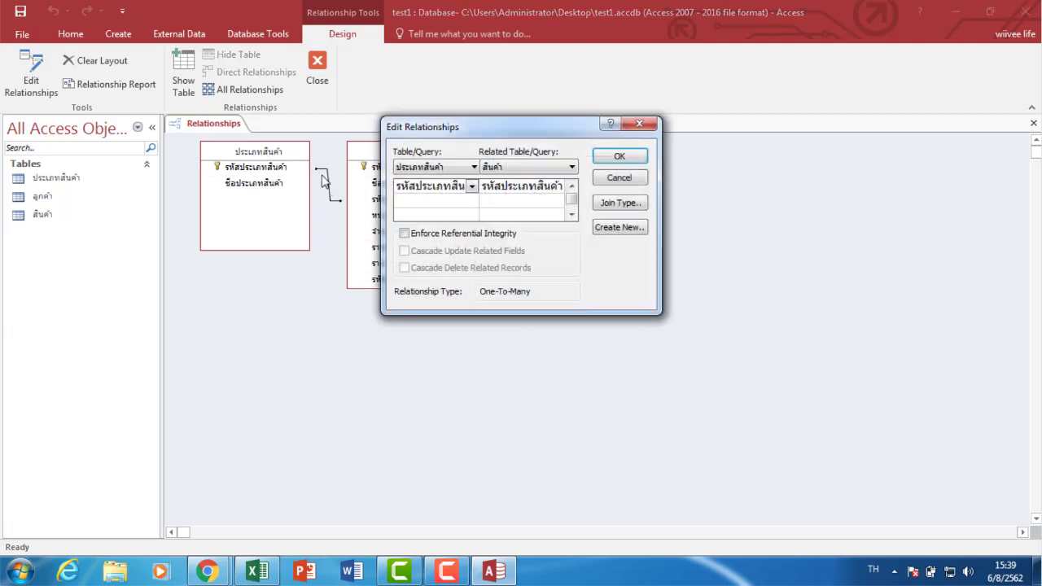
{"action": "left_click", "coordinate": [404, 234]}
{"action": "left_click", "coordinate": [404, 252]}
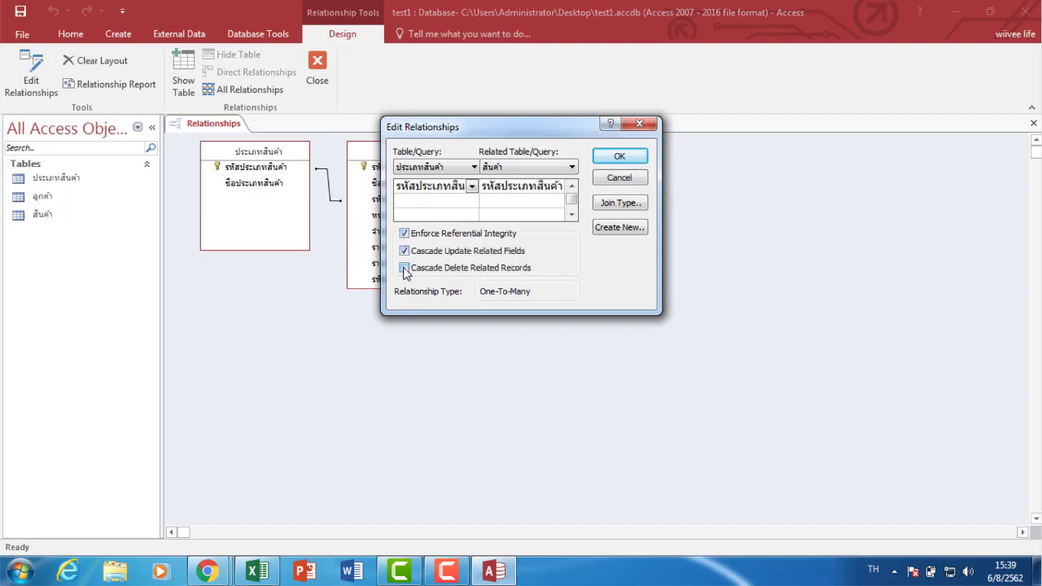
{"action": "left_click", "coordinate": [405, 268]}
{"action": "left_click", "coordinate": [618, 156]}
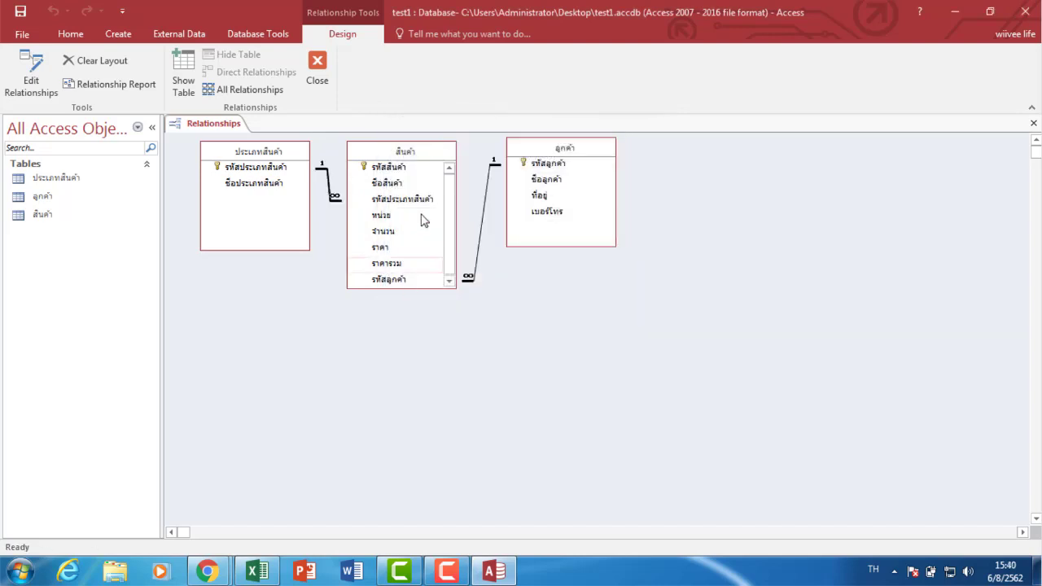
{"action": "left_click", "coordinate": [316, 81]}
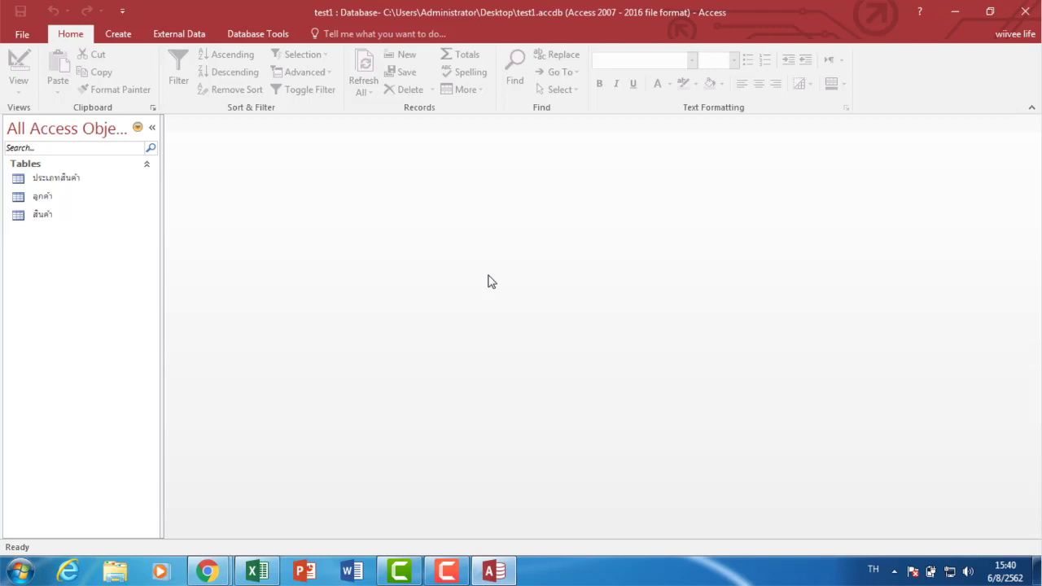
{"action": "left_click", "coordinate": [447, 571]}
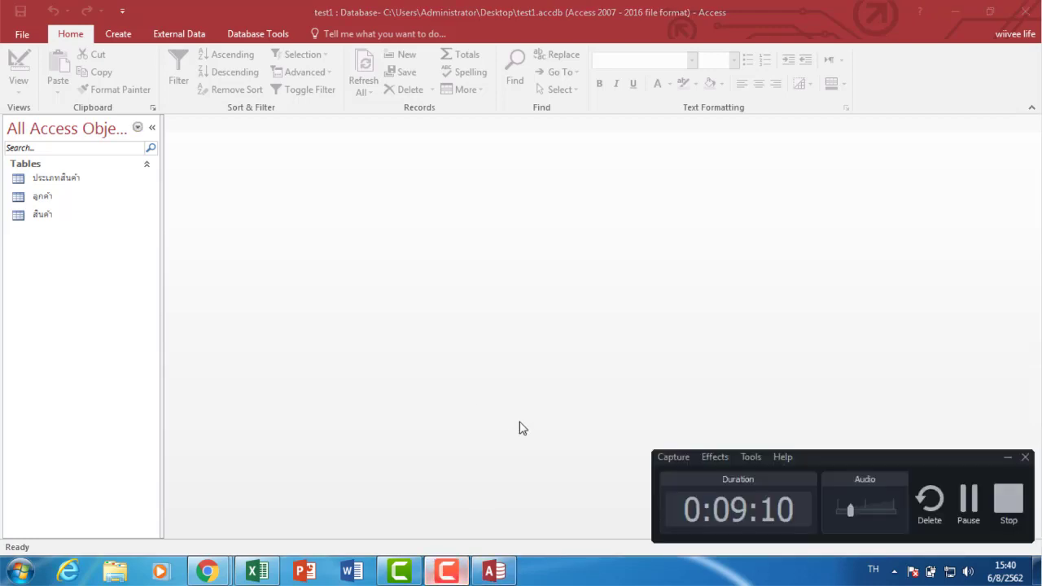
{"action": "left_click", "coordinate": [1008, 499]}
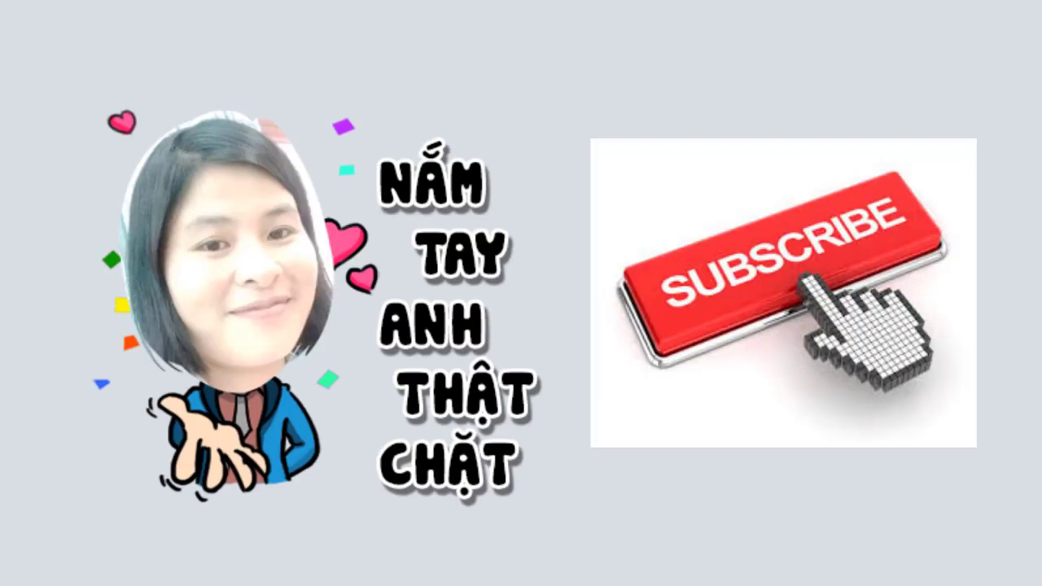